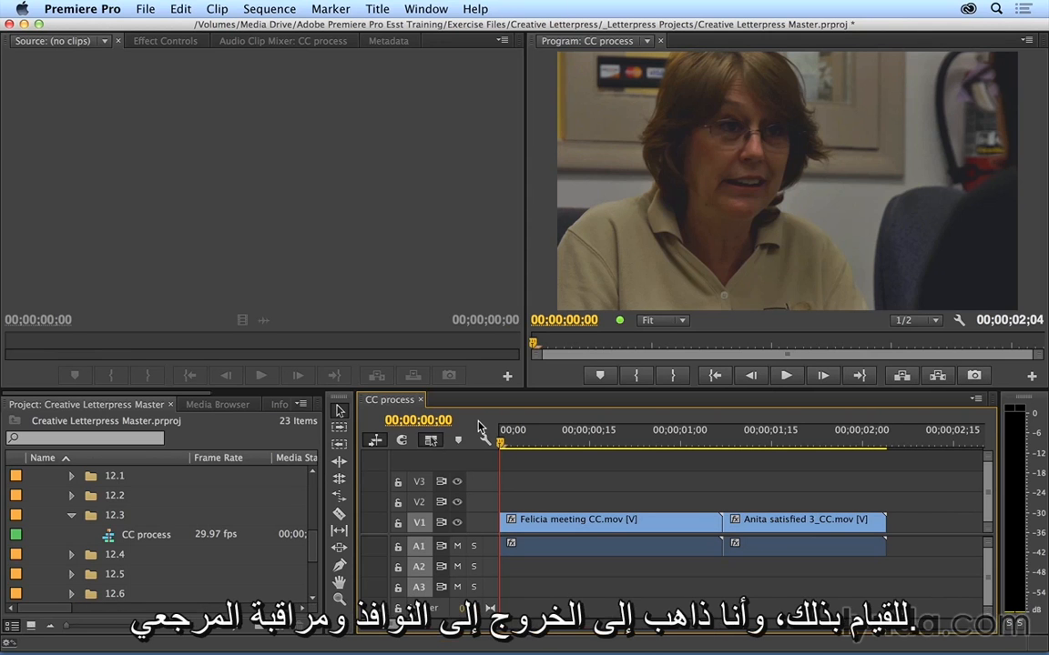
- Open a Reference Monitor, dock it between the source and program monitors, and give the reference and program monitors about equal widths
left_click(425, 9)
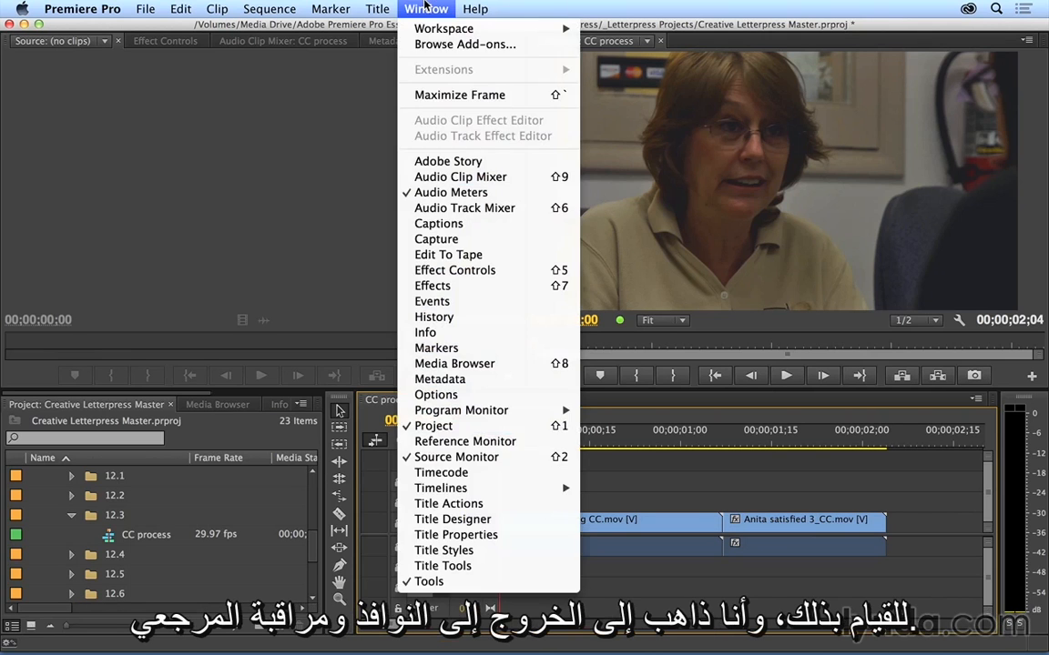
left_click(458, 442)
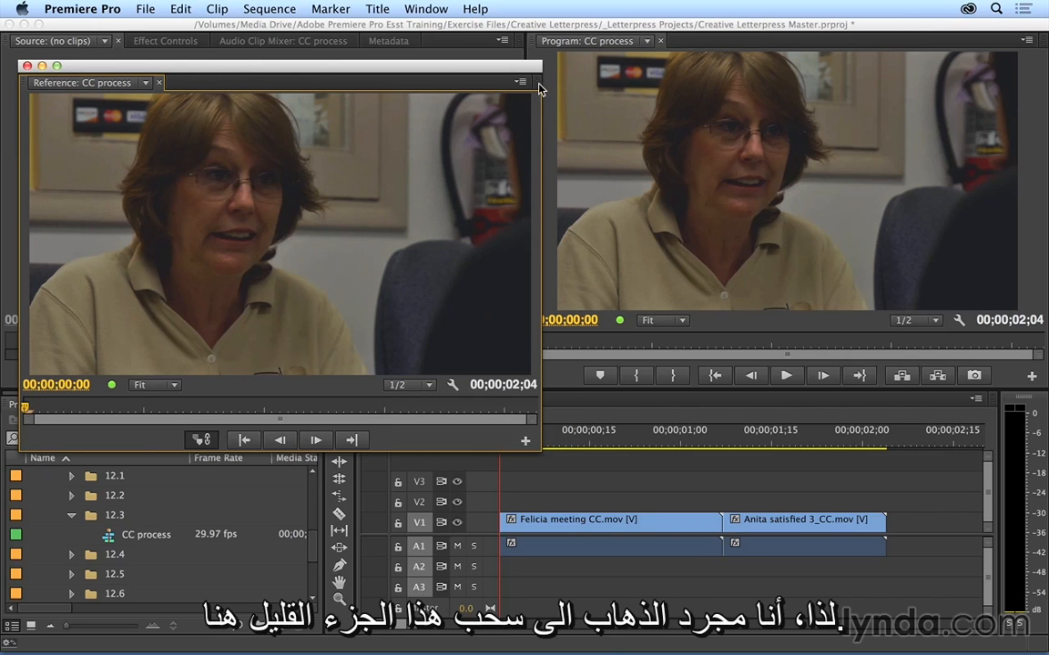
left_click_drag(538, 86, 415, 99)
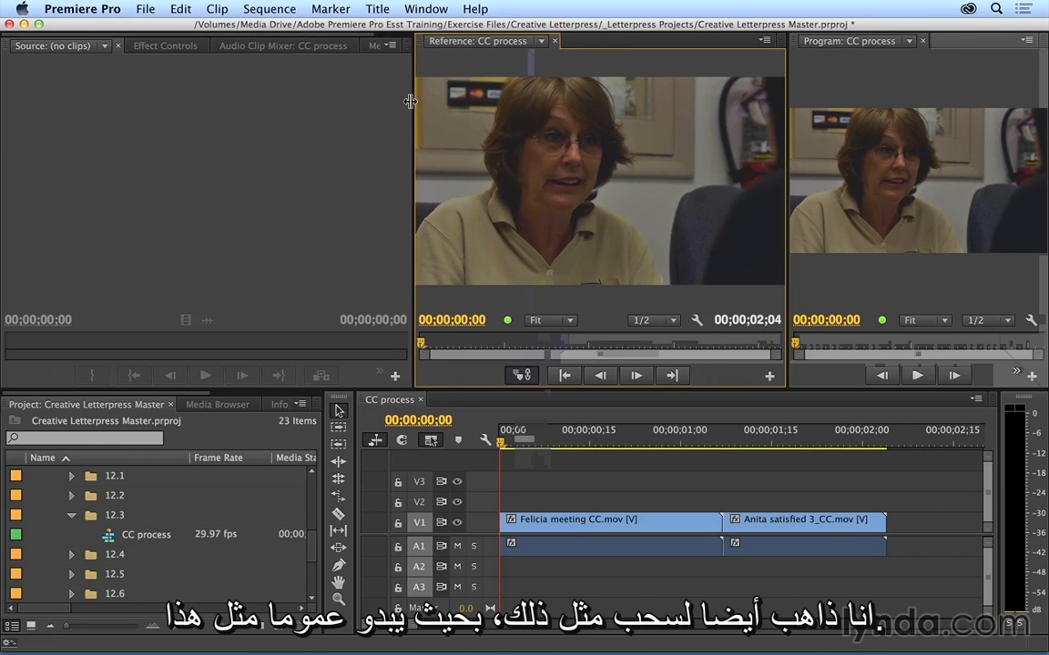
left_click_drag(789, 121, 728, 121)
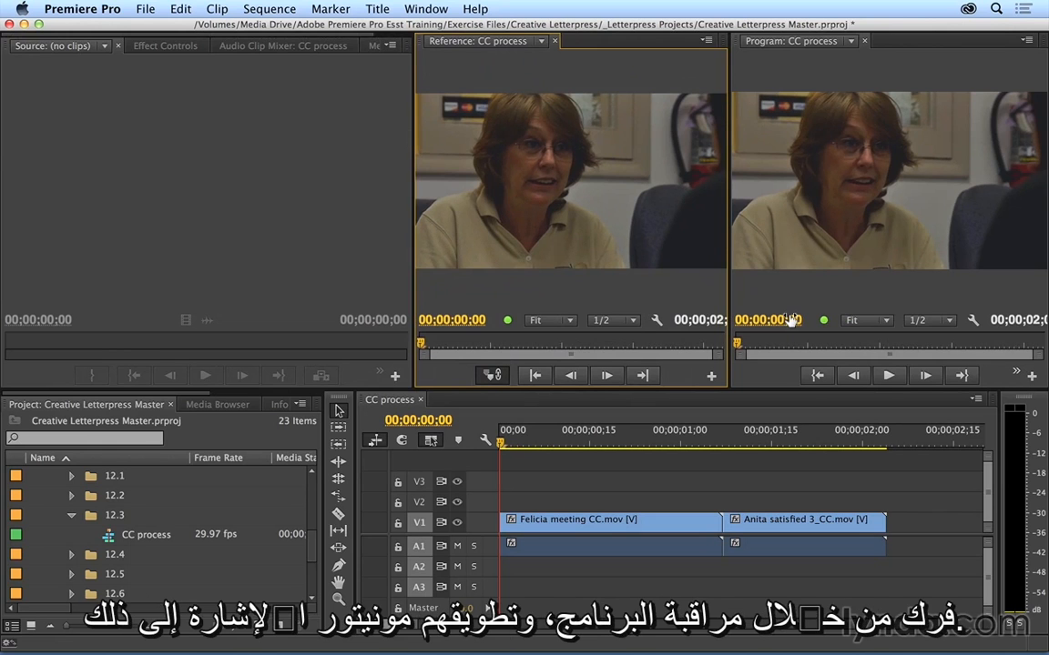
- Scrub the program monitor with the reference monitor's Gang to Program Monitor option on and off, and re-enable the option
left_click_drag(773, 344, 737, 352)
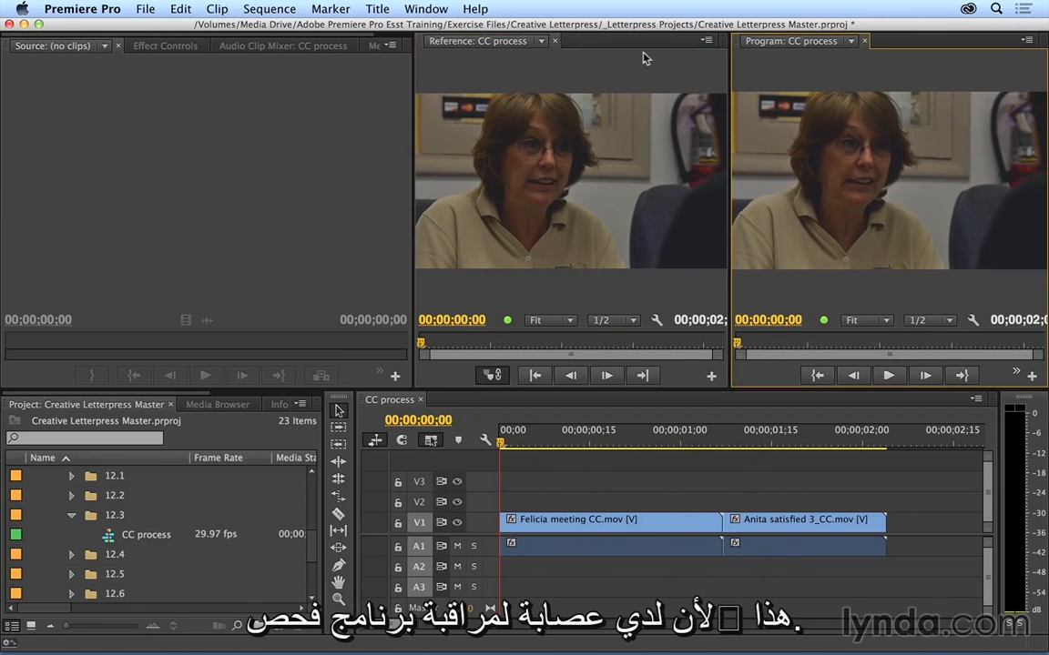
left_click(705, 42)
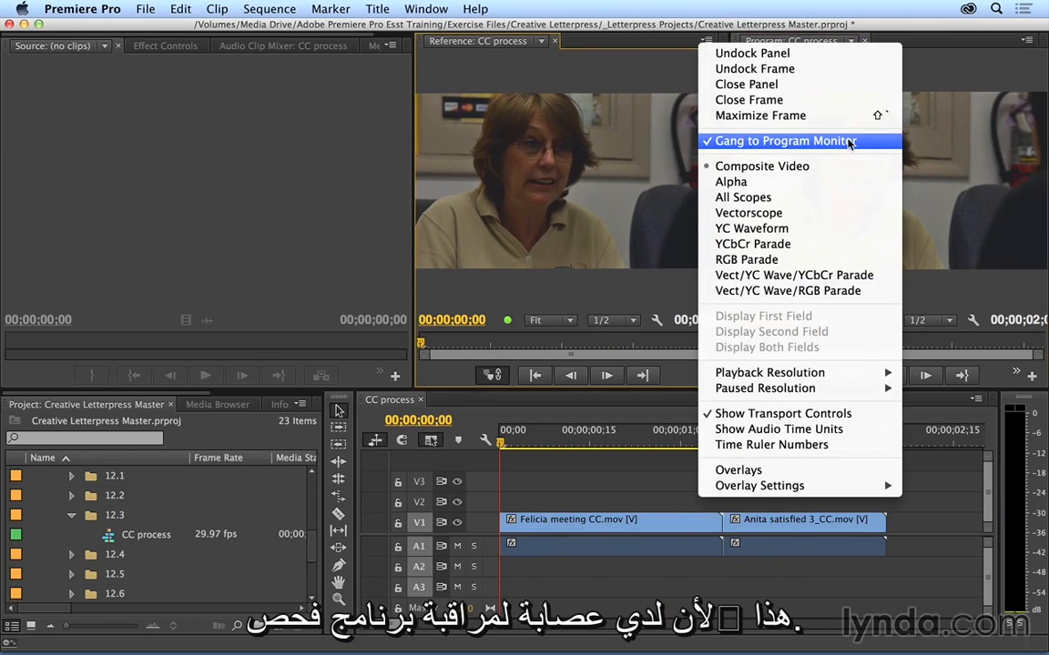
left_click(761, 143)
left_click_drag(780, 343, 736, 346)
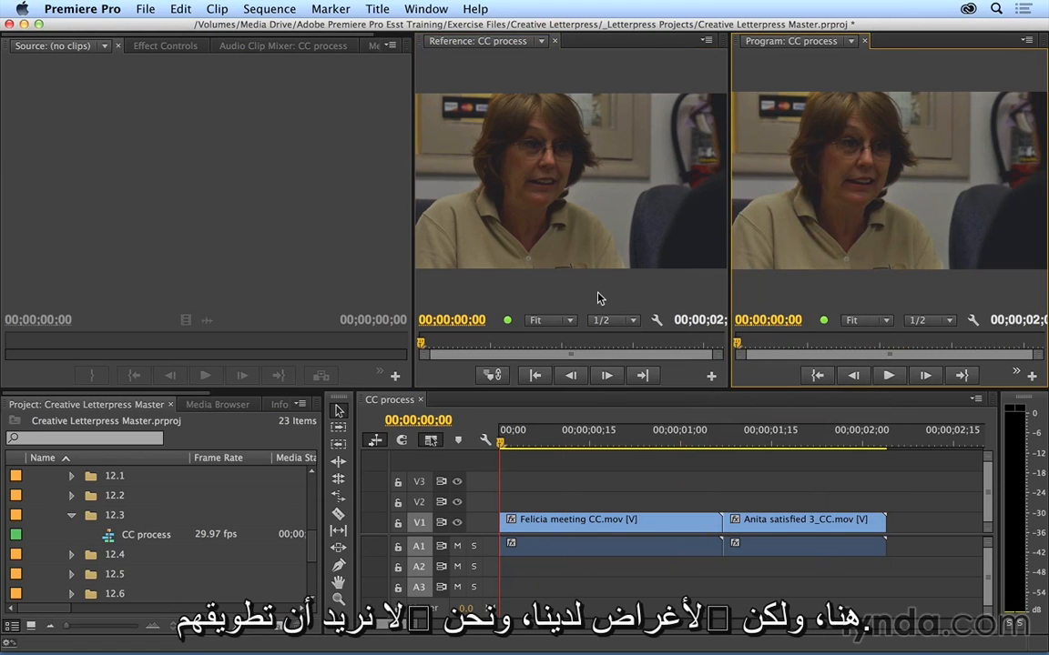
left_click(707, 40)
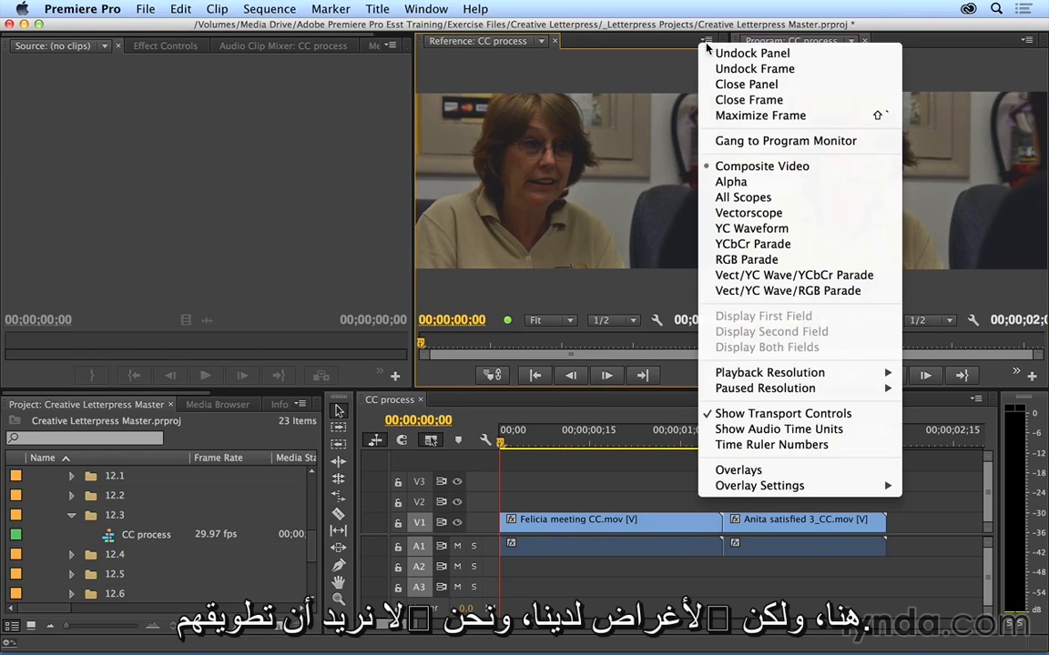
left_click(716, 137)
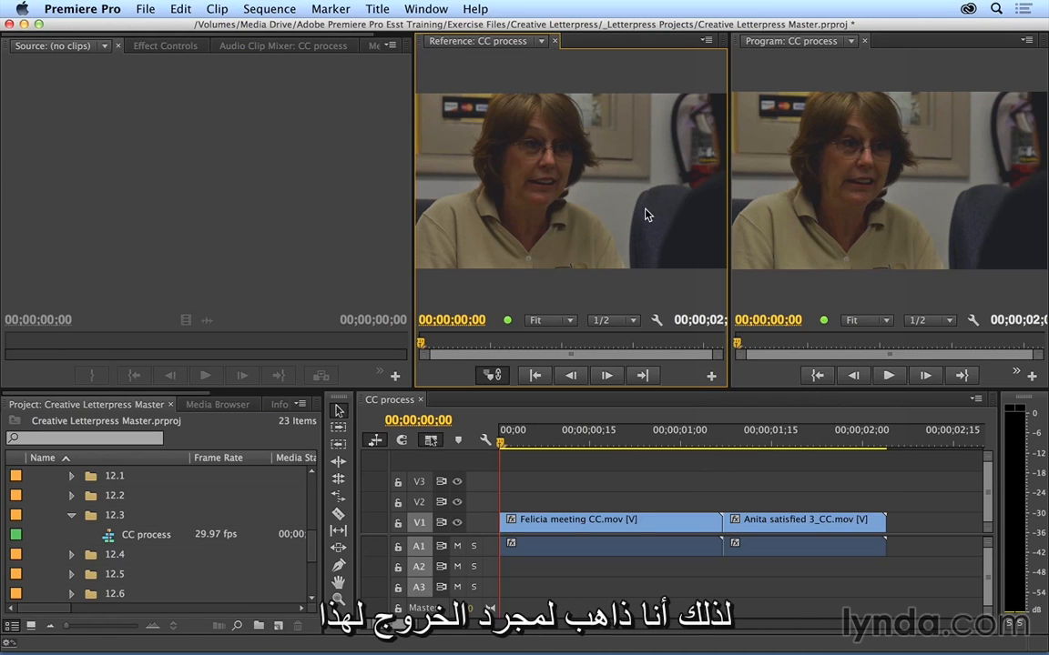
- Switch the reference monitor to the YC Waveform, with Chroma and Setup (7.5 IRE) turned off
left_click(706, 40)
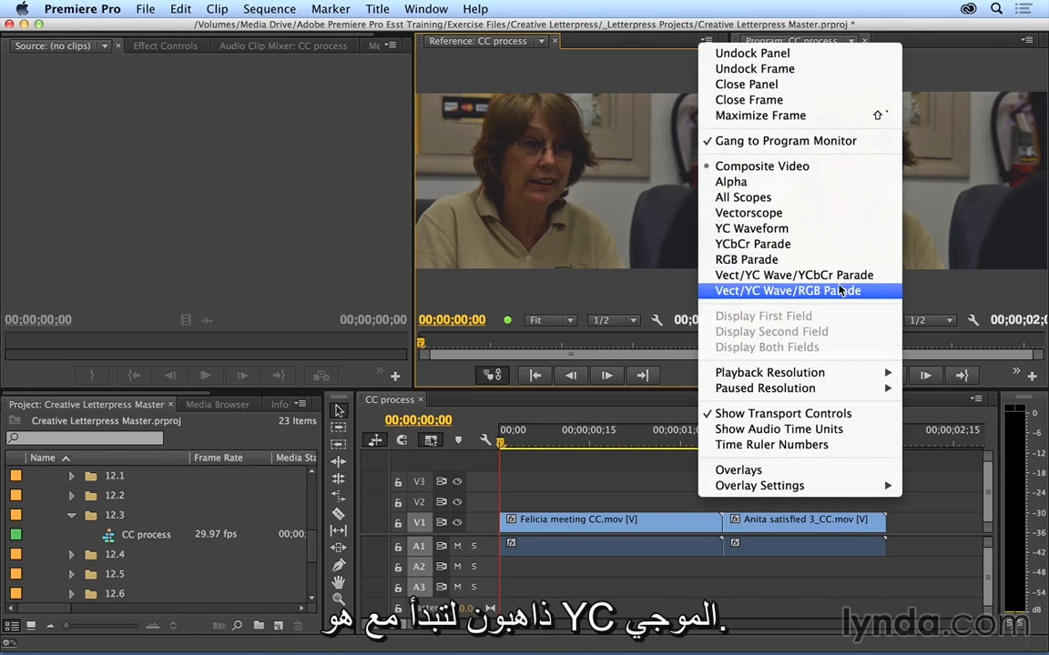
left_click(803, 232)
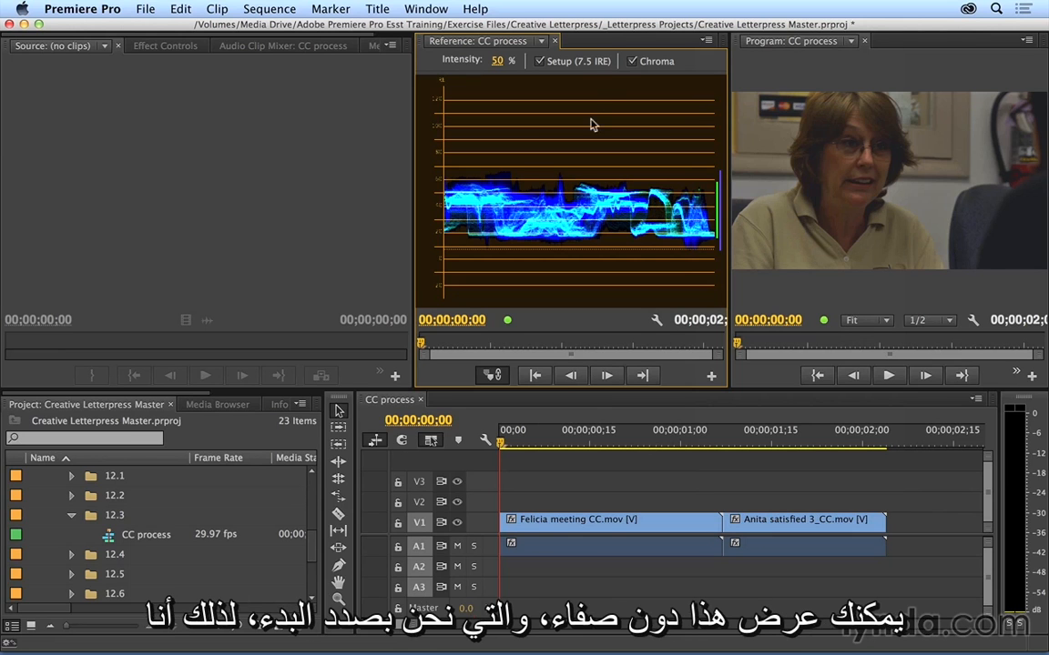
left_click(631, 62)
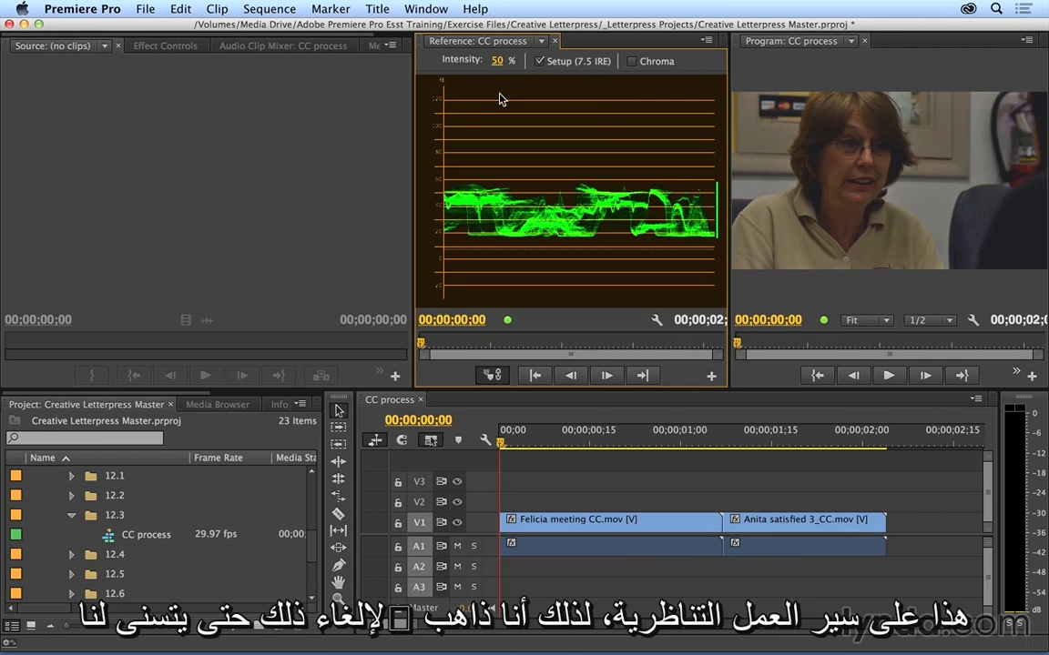
left_click(539, 61)
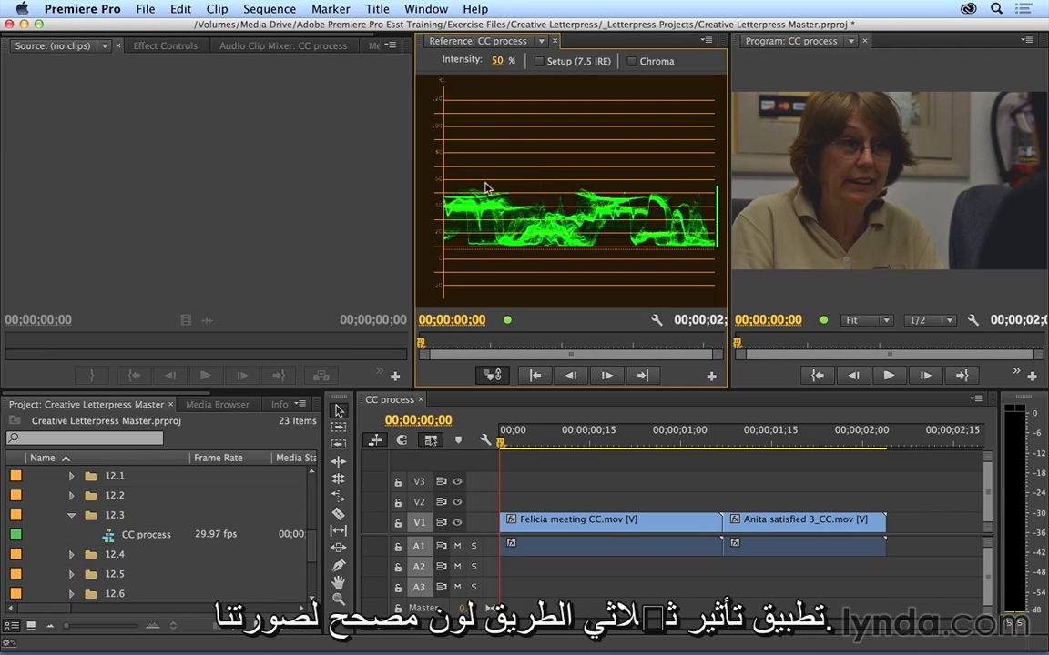
- Apply the Three-Way Color Corrector effect to both clips on V1 and return to the project bin
scroll(207, 404, "right", 3)
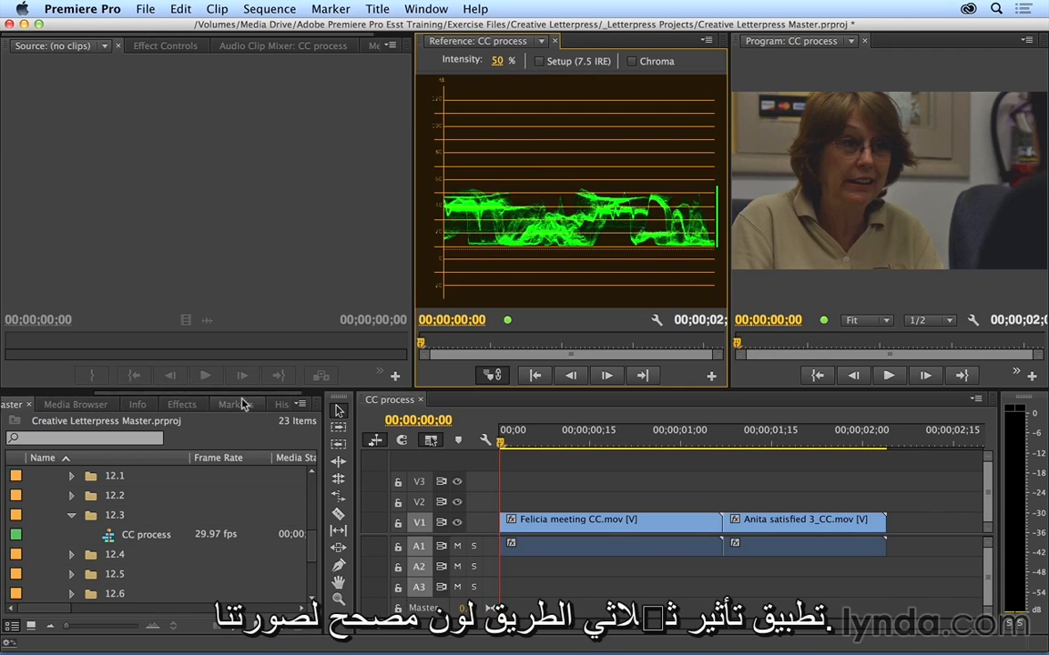
left_click(177, 404)
left_click_drag(82, 525, 557, 518)
left_click_drag(60, 532, 797, 521)
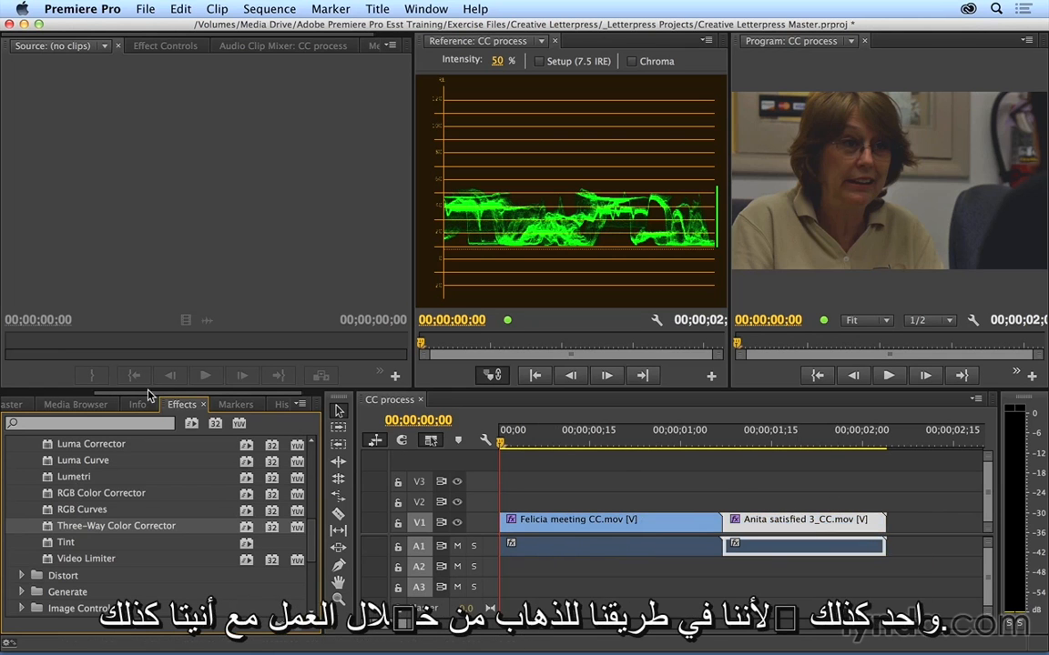
left_click_drag(151, 393, 53, 394)
left_click(46, 406)
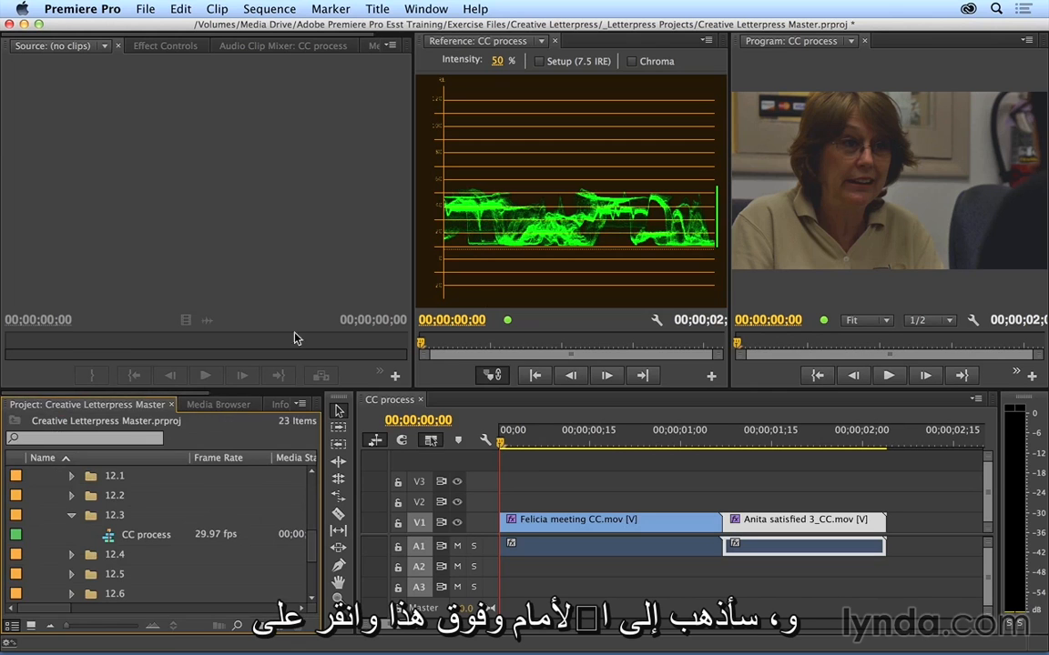
- Set the first clip's Three-Way Color Corrector input levels to about 25.1 for black, 1.4 for midtones and 124.8 for white
left_click(539, 526)
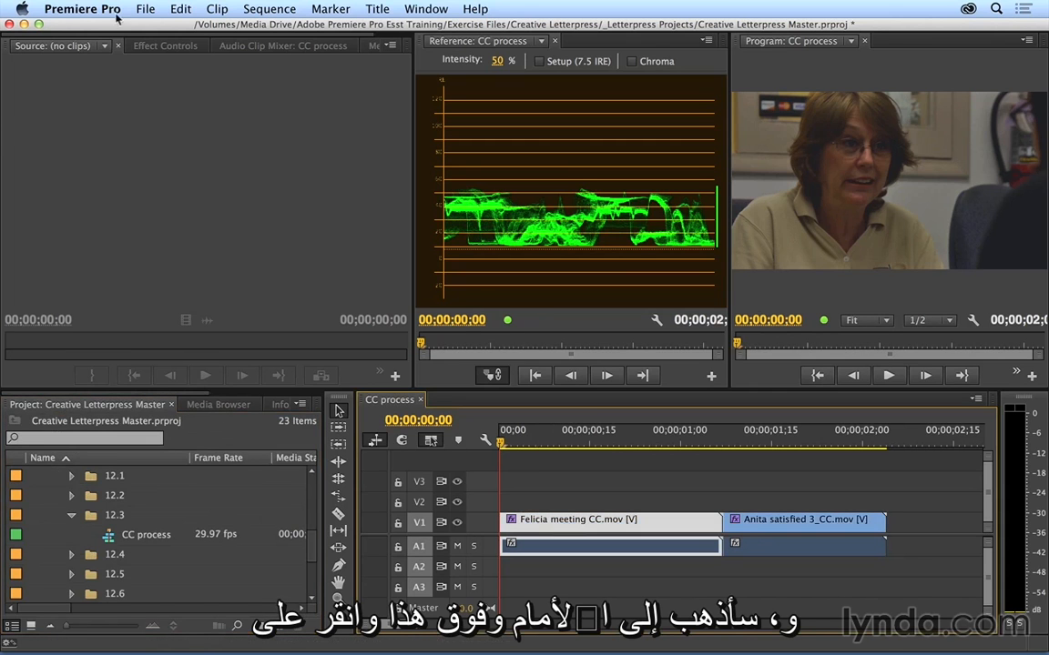
left_click(164, 45)
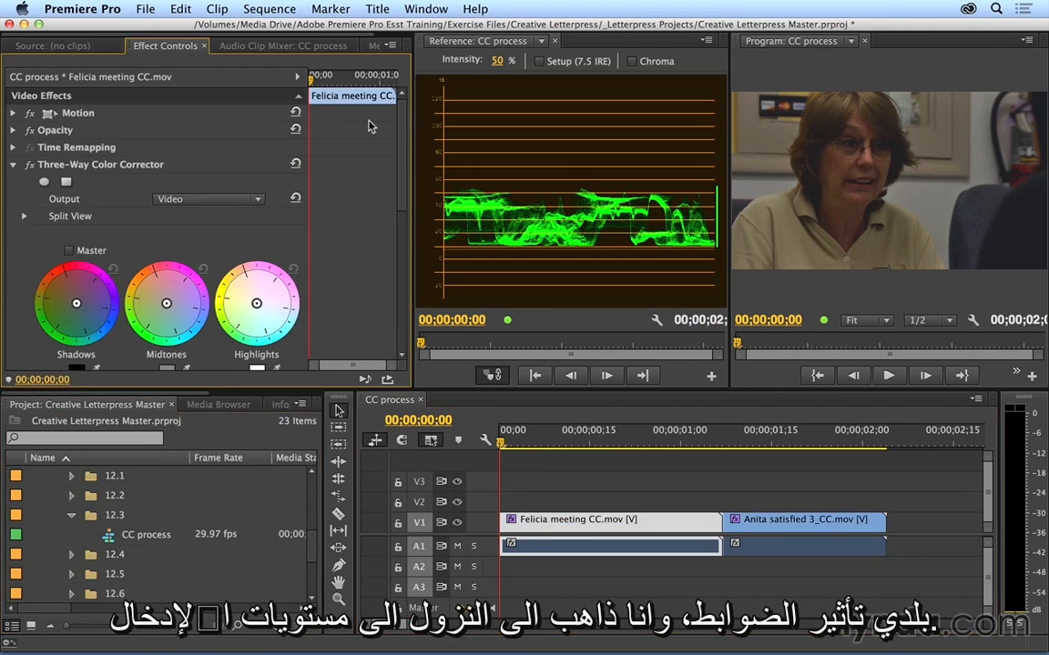
left_click_drag(401, 129, 398, 225)
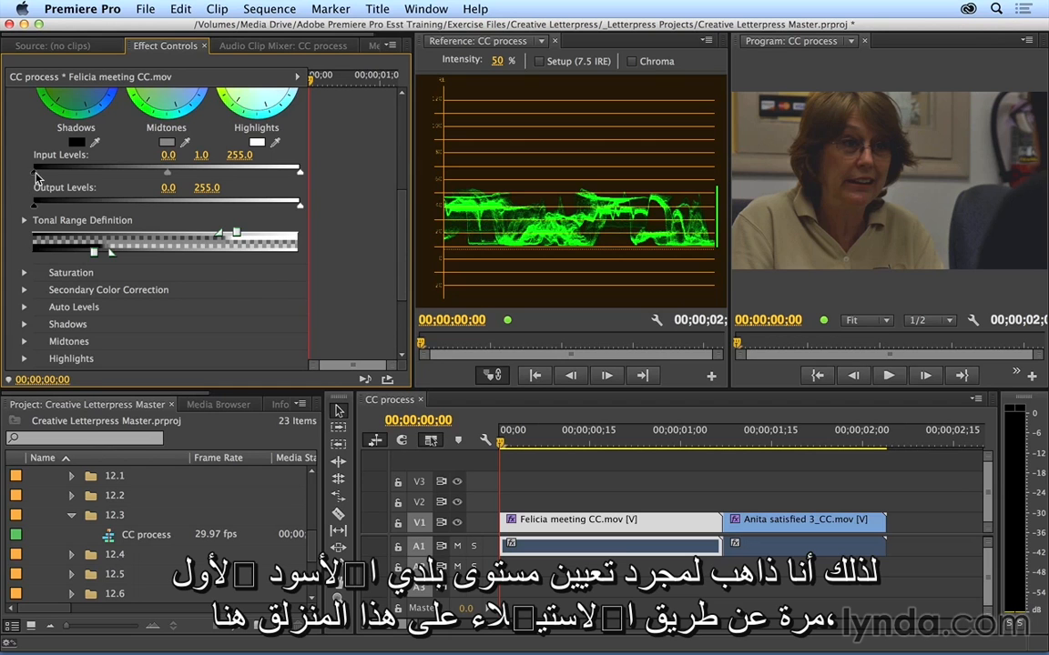
left_click_drag(34, 173, 54, 183)
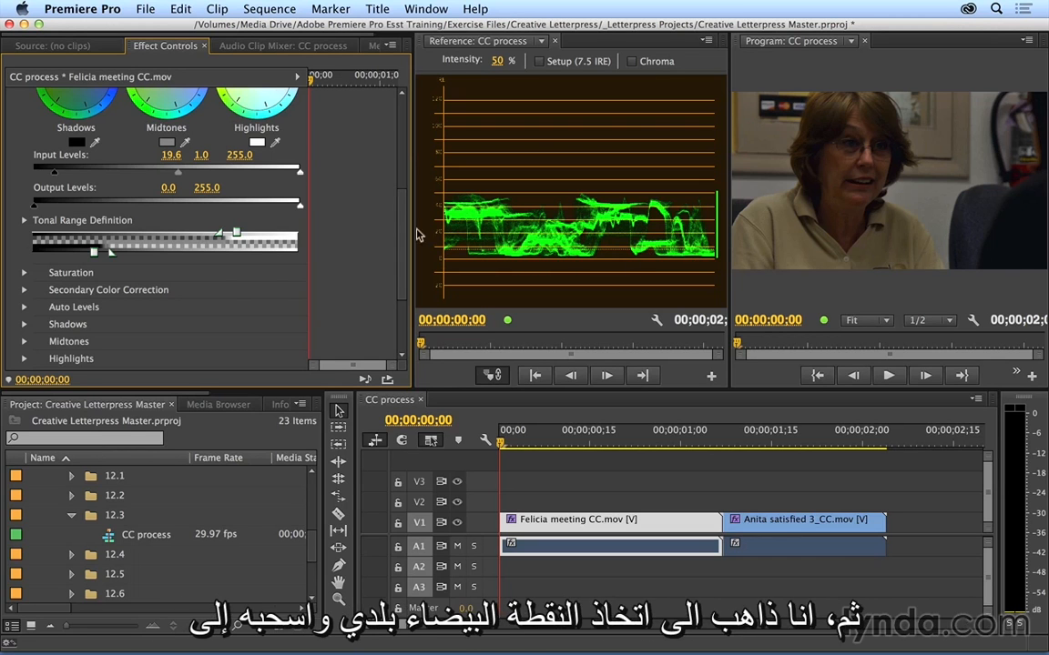
left_click_drag(300, 174, 169, 180)
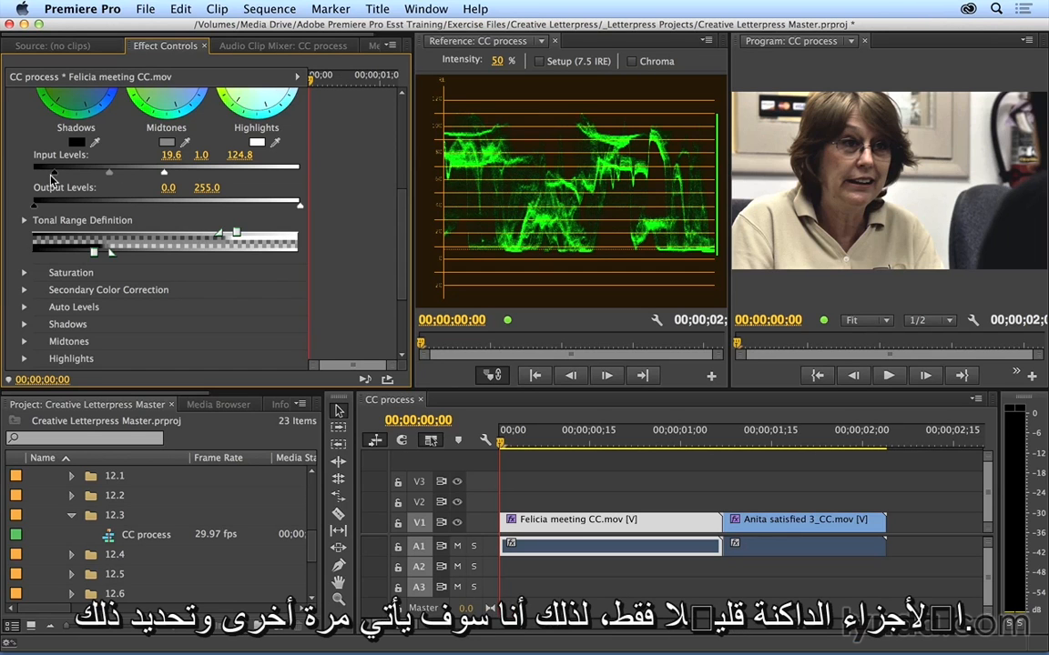
left_click_drag(52, 176, 58, 176)
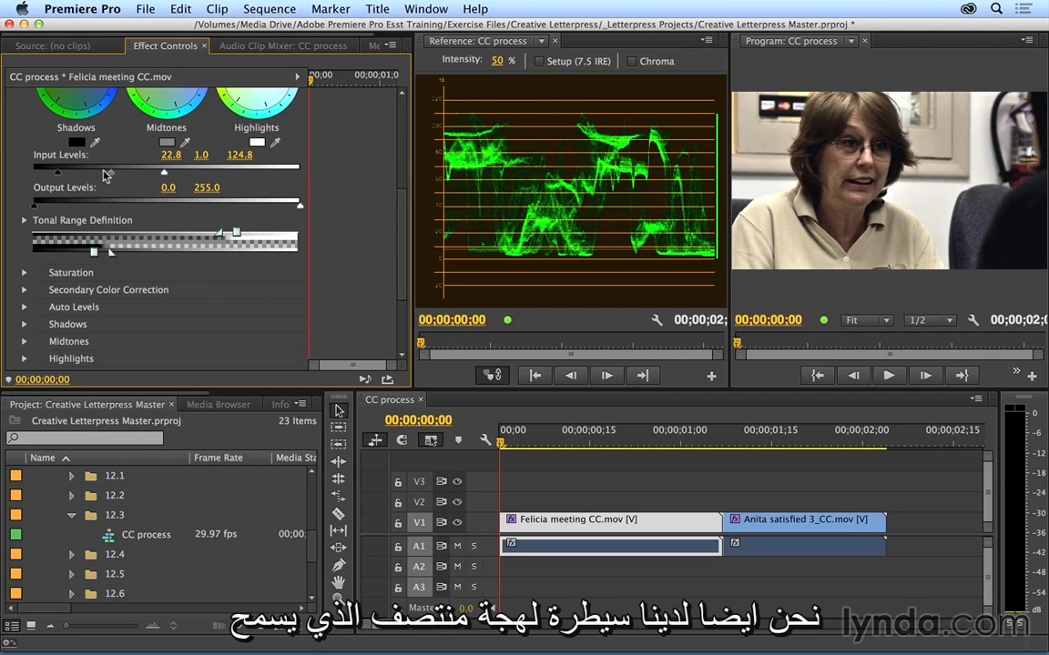
left_click_drag(111, 178, 114, 179)
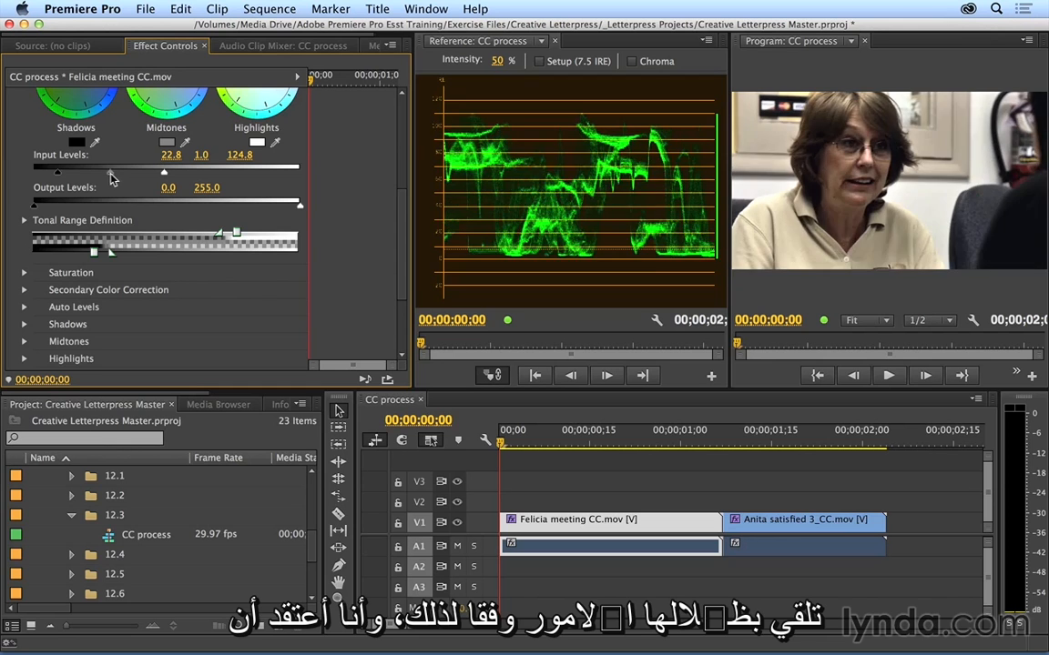
left_click_drag(114, 179, 60, 178)
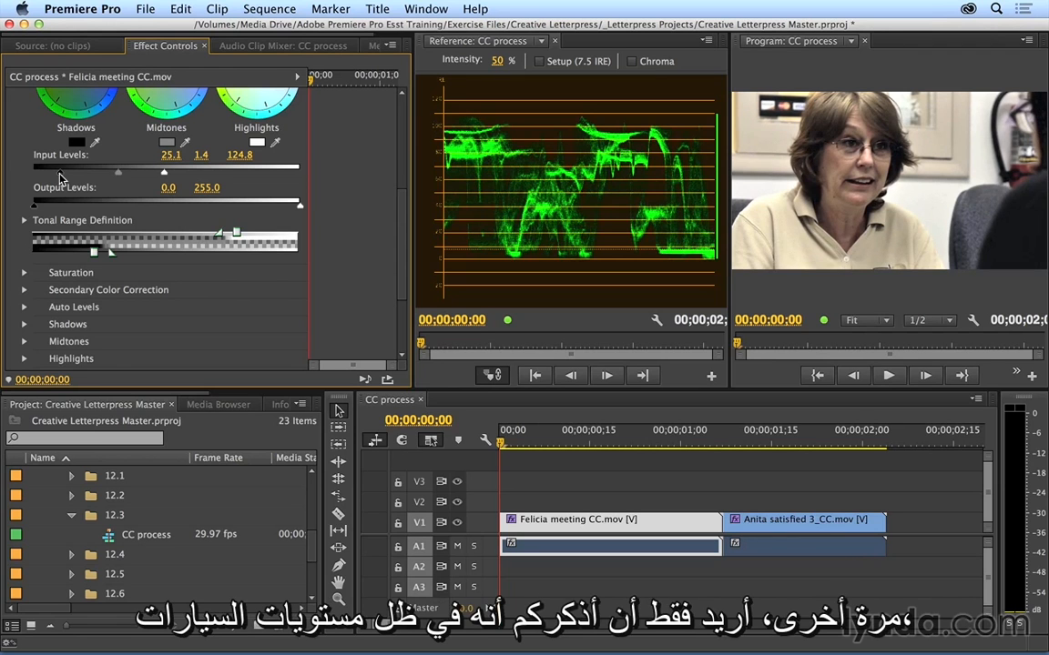
- Reveal the Auto Levels options, and toggle the Three-Way Color Corrector off and on to compare before and after
left_click(23, 307)
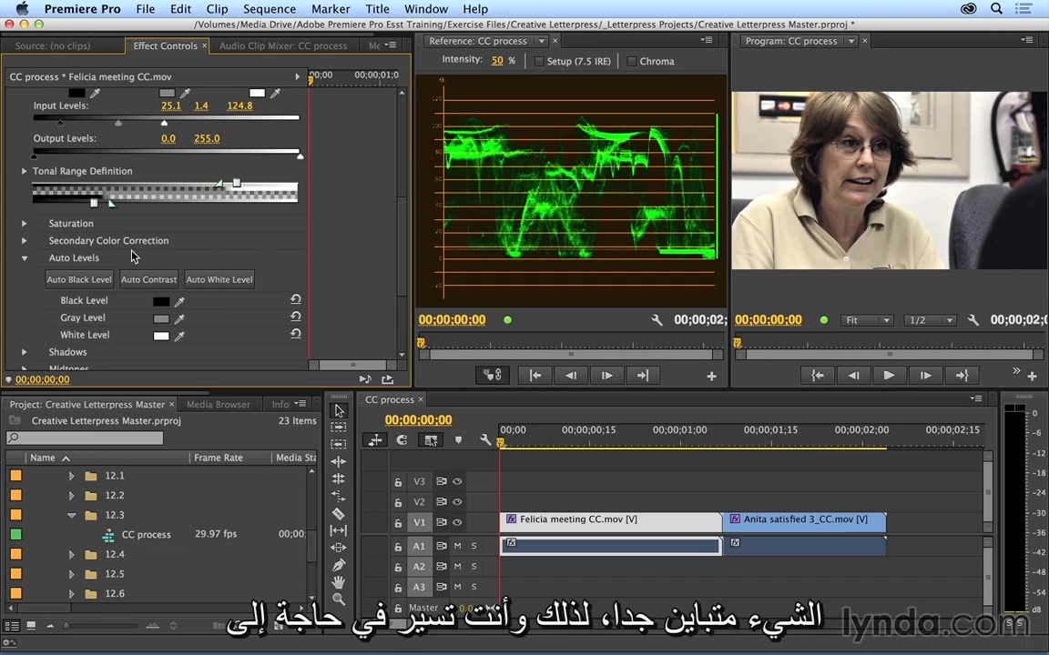
scroll(118, 224, "up", 3)
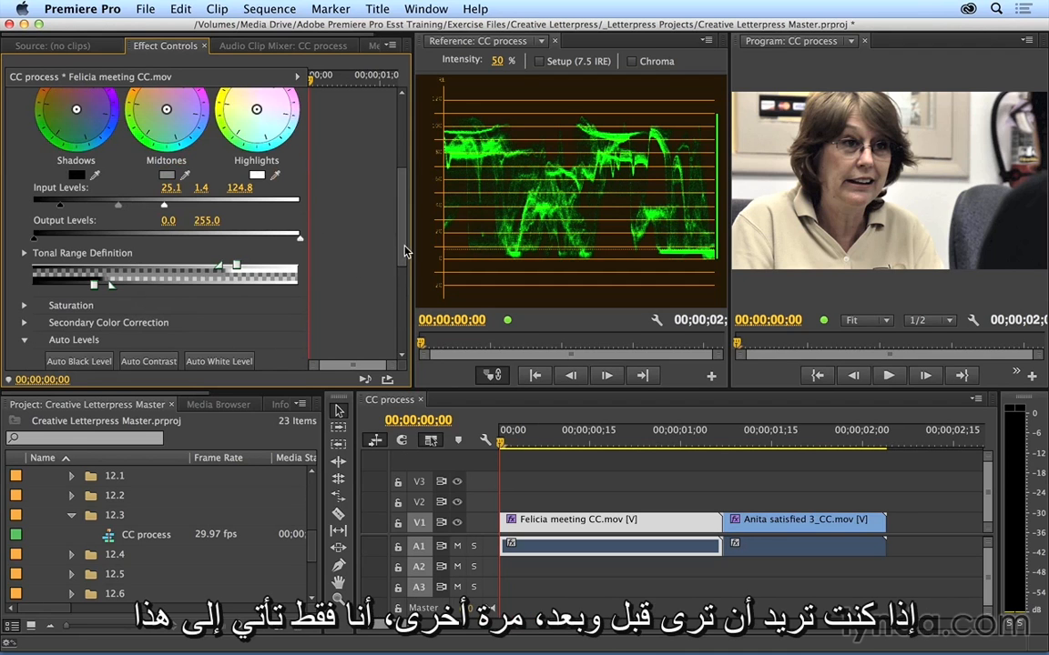
left_click_drag(406, 252, 368, 141)
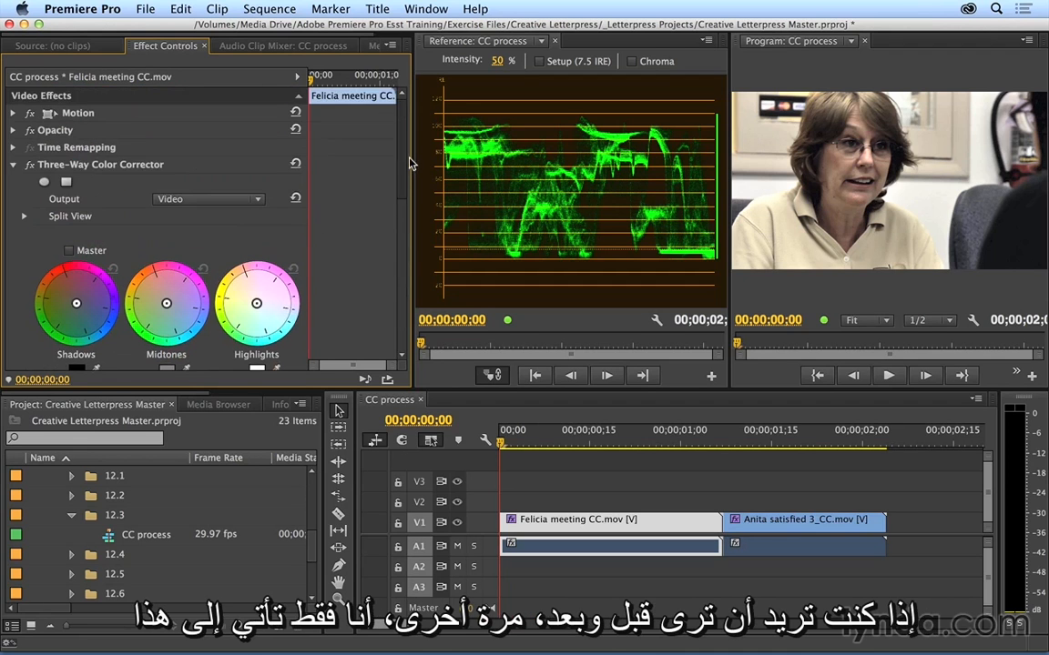
left_click(29, 167)
left_click(29, 168)
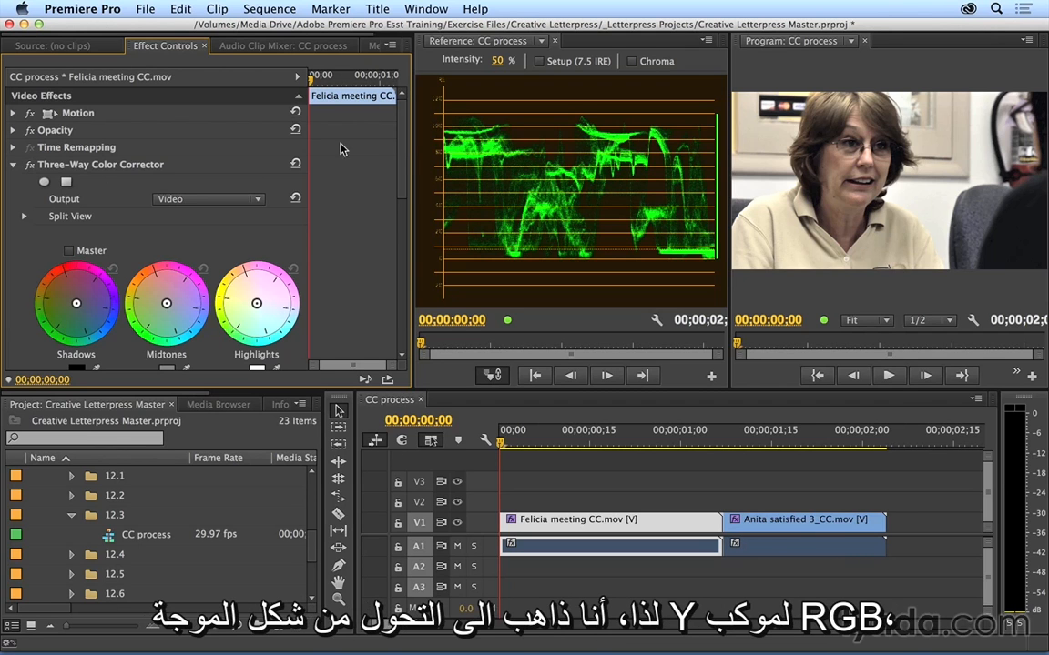
- Switch the reference monitor to RGB Parade and compare the color channels with the Three-Way Color Corrector off and on
left_click(706, 40)
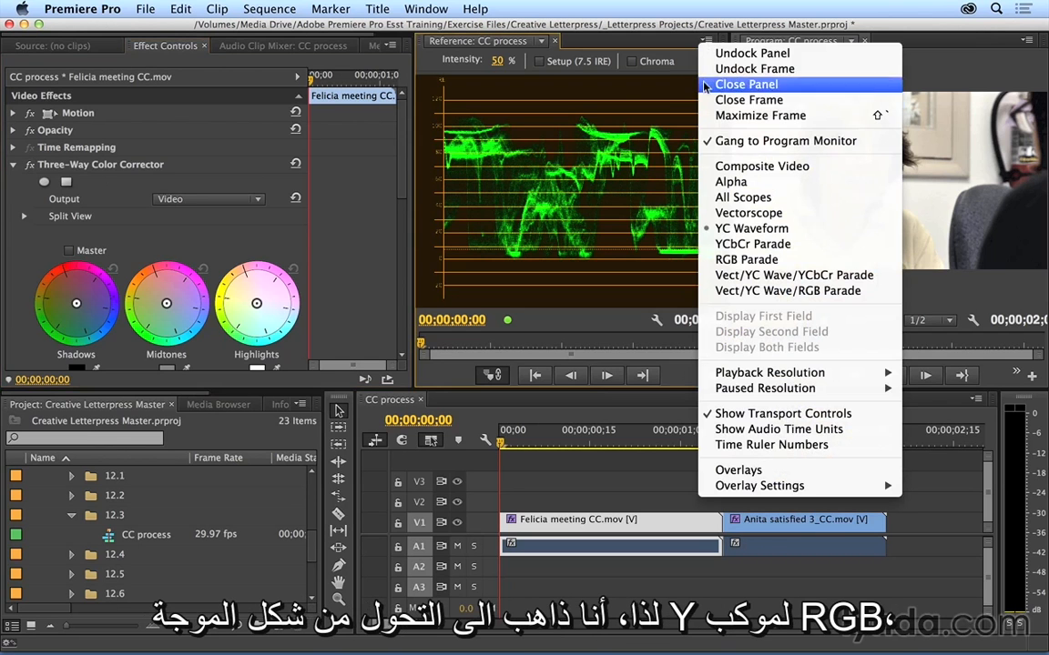
left_click(734, 259)
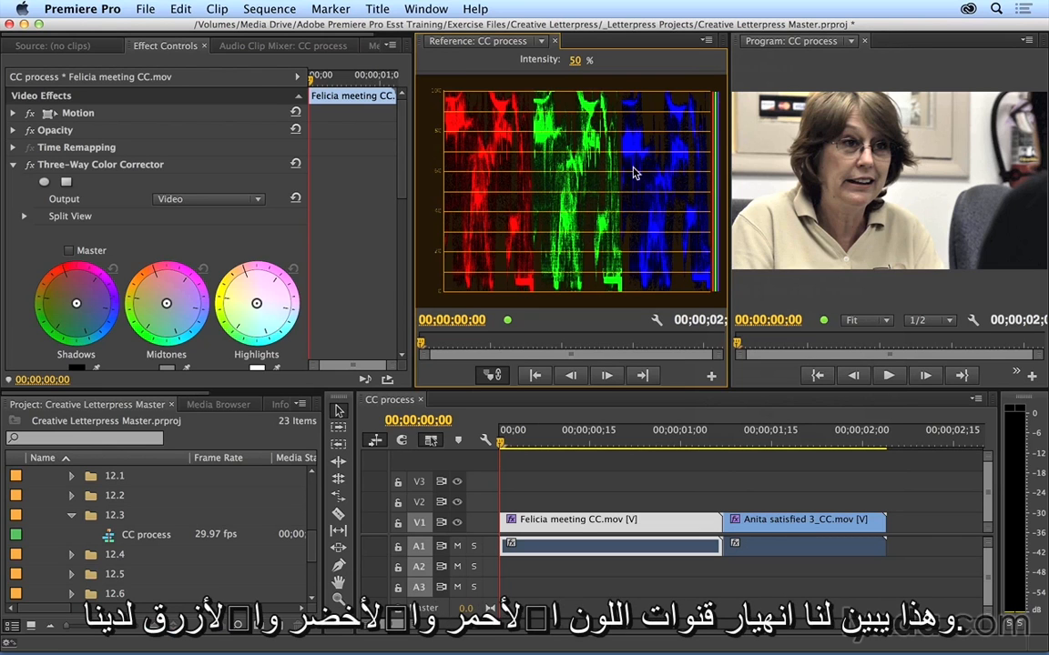
left_click(29, 164)
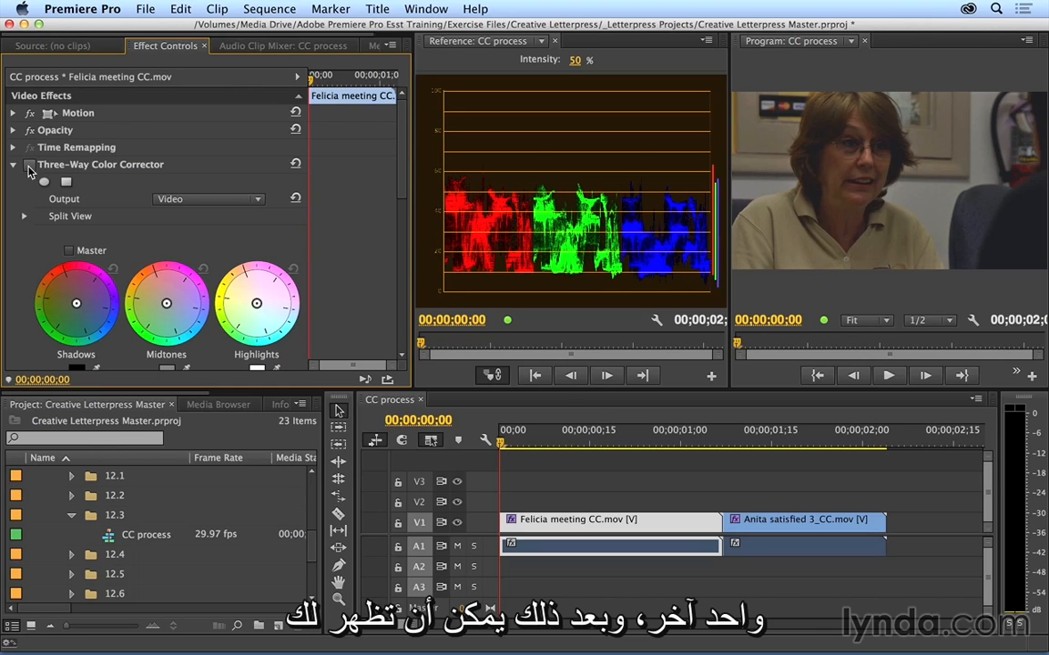
left_click(29, 166)
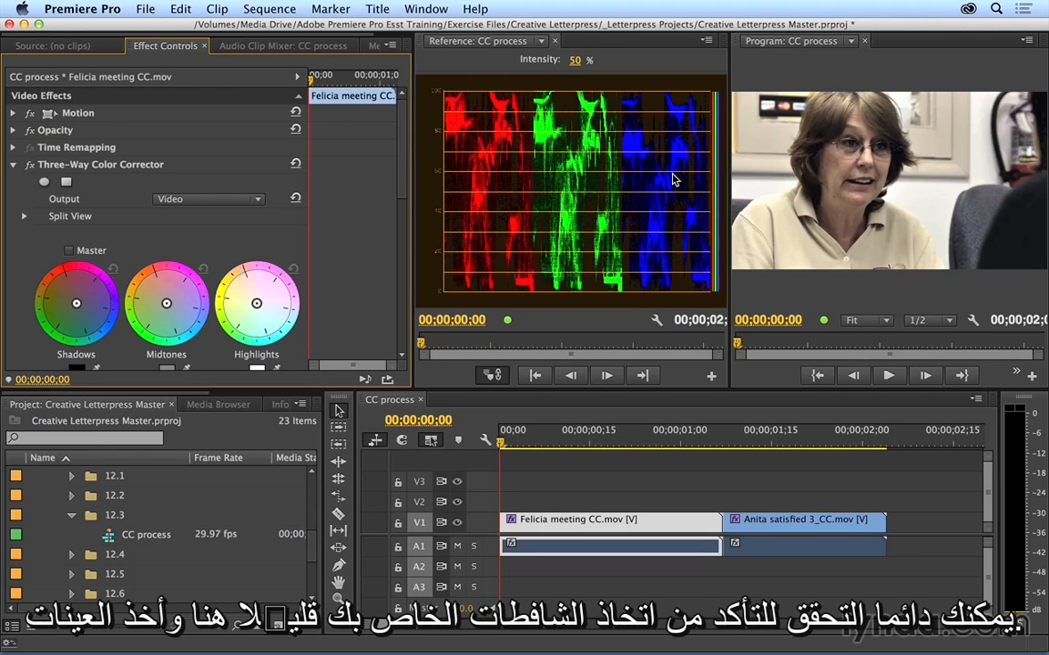
- Sample a black area for Shadows and a white area for Highlights in the first clip's Three-Way Color Corrector
left_click_drag(401, 195, 403, 237)
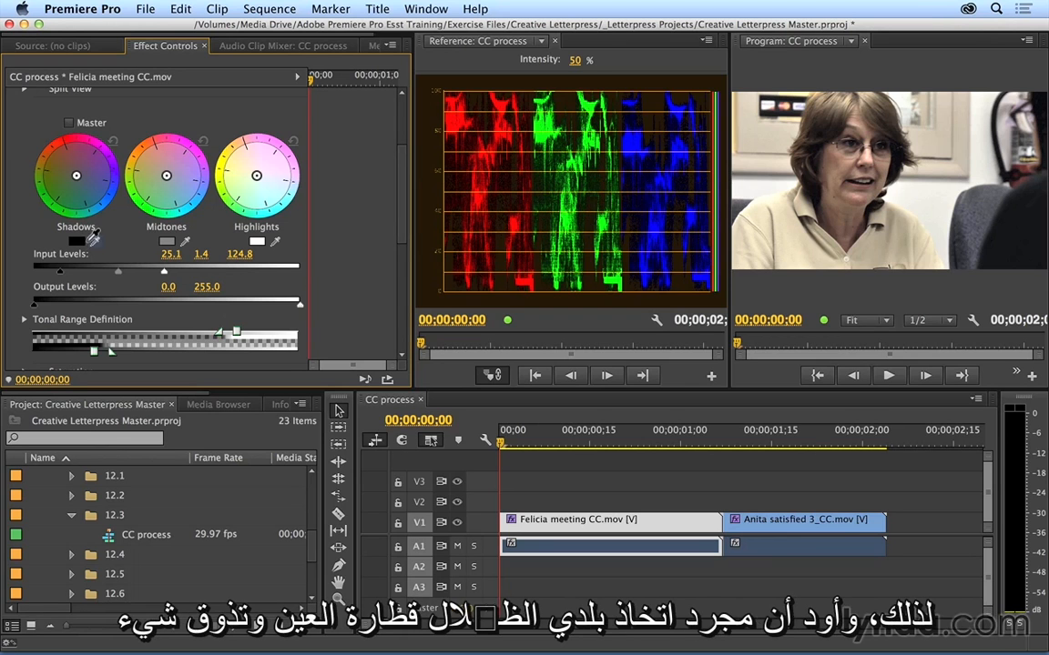
left_click(95, 239)
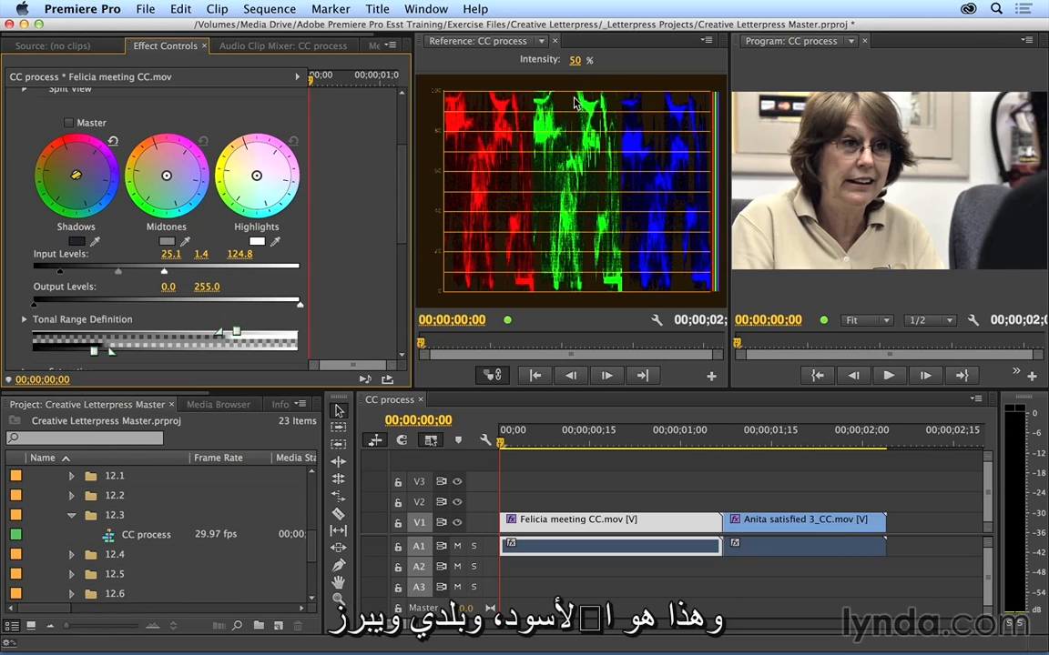
left_click(273, 239)
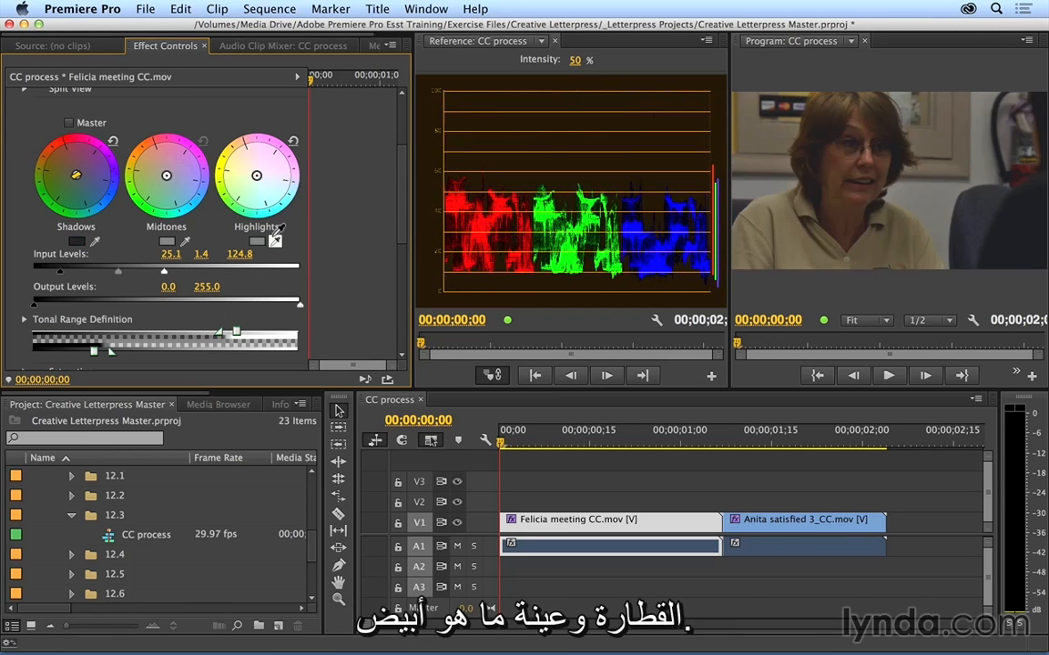
left_click(912, 191)
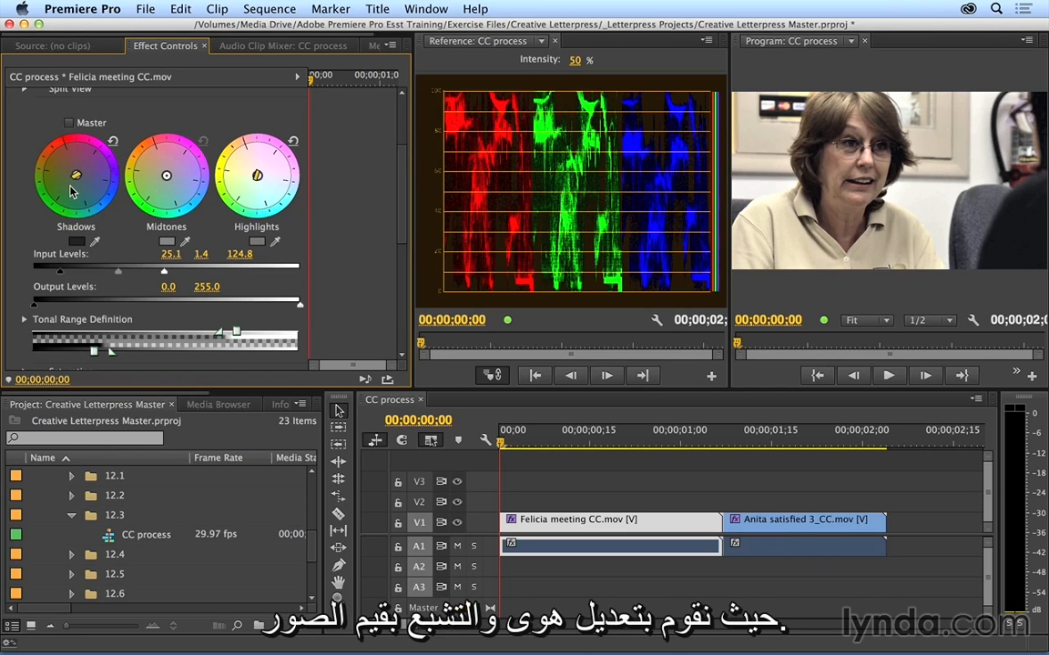
- Switch the reference monitor from RGB Parade to the Vectorscope
left_click(707, 41)
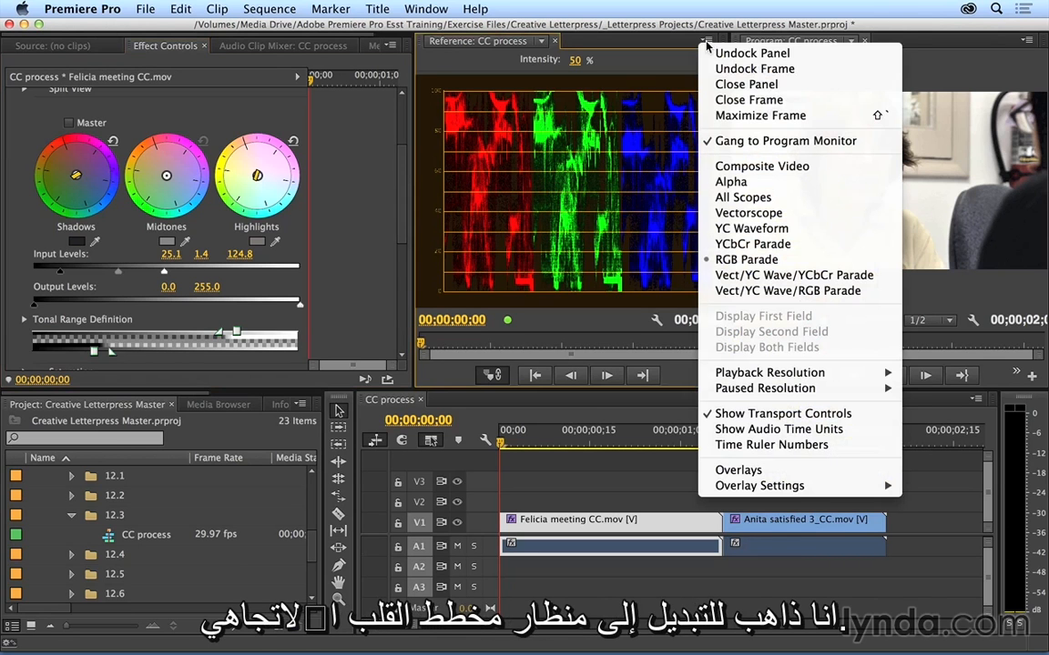
left_click(728, 213)
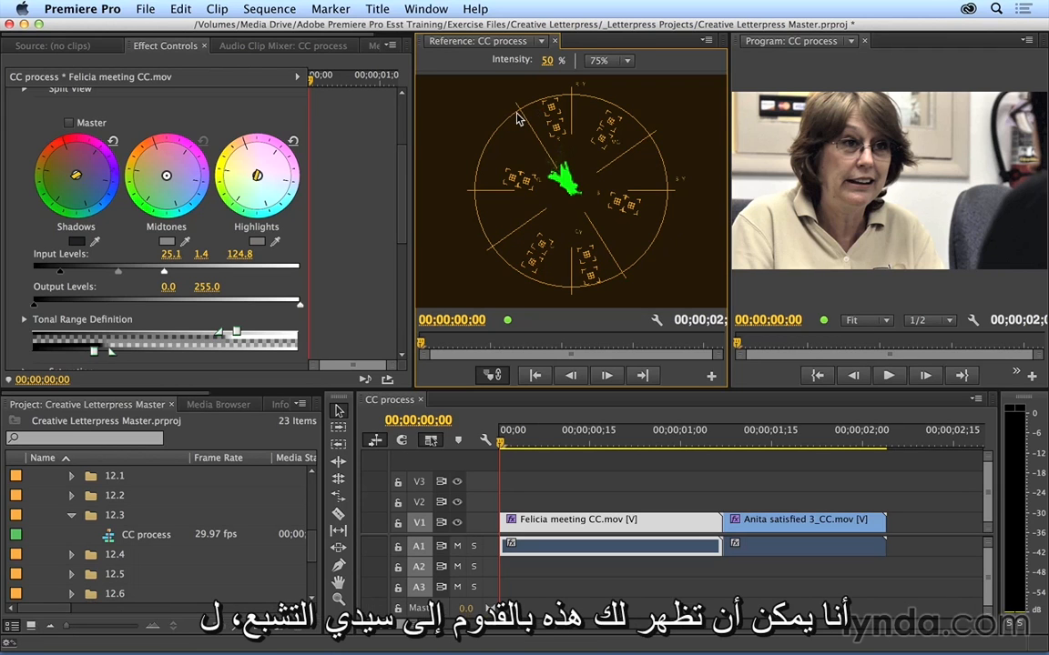
- Try a Master Saturation of 200 on the first clip to see its effect on the Vectorscope, and undo it
scroll(360, 151, "down", 5)
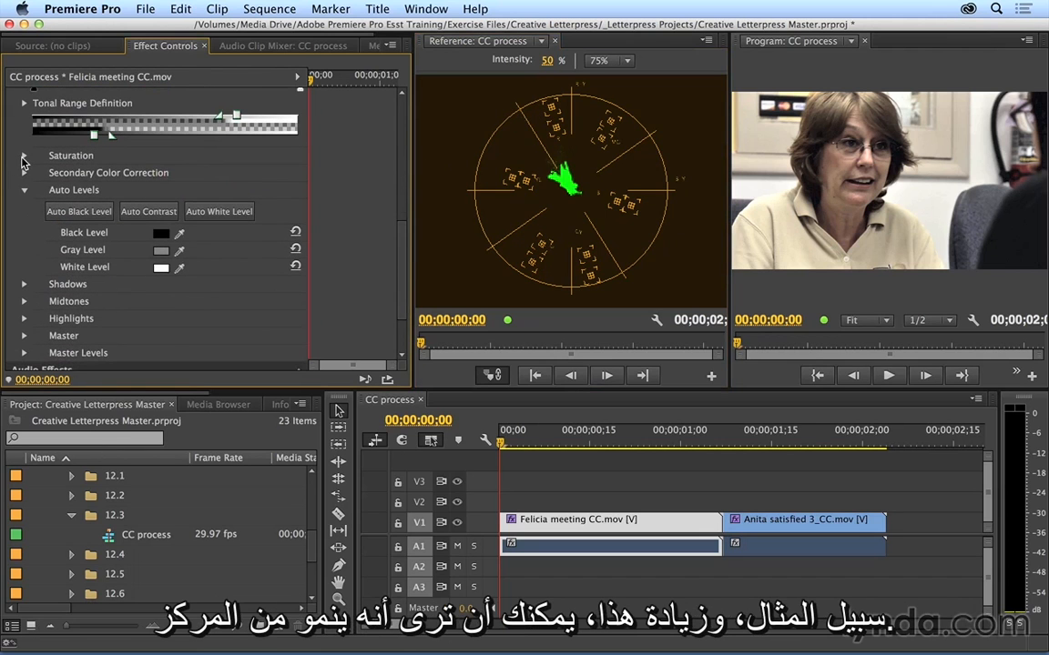
left_click(24, 155)
left_click_drag(169, 173, 260, 173)
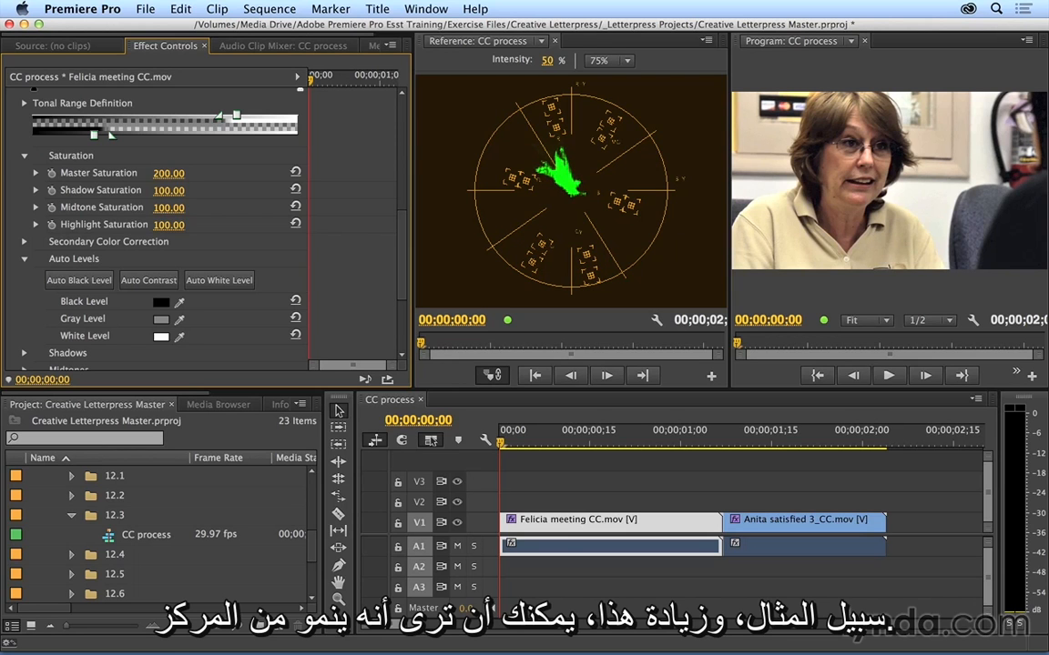
key("ctrl+z")
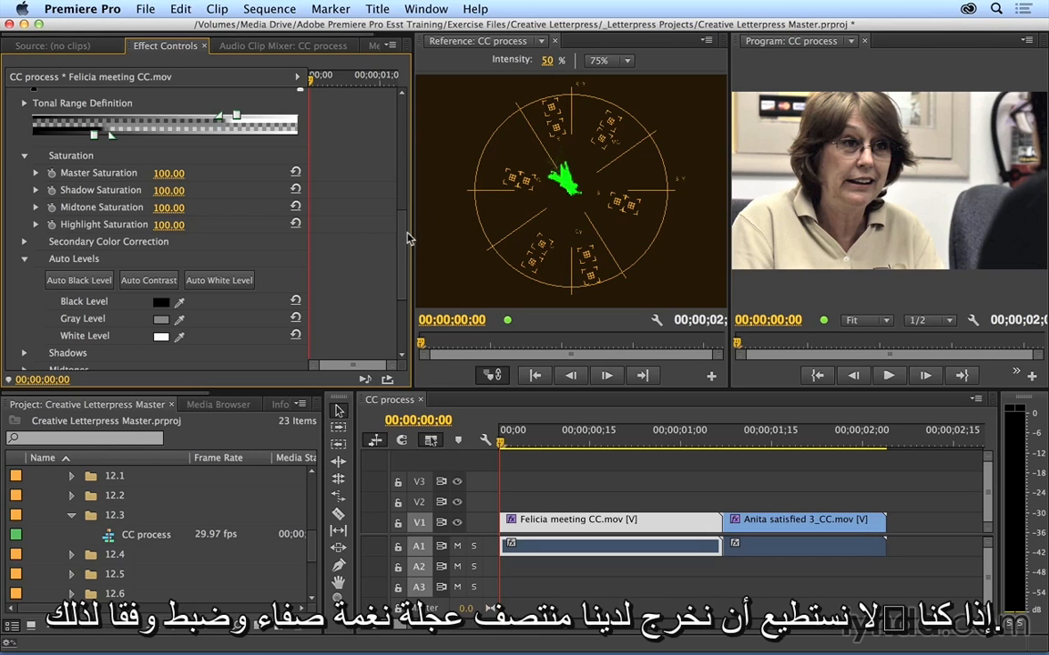
- Try shifting the first clip's Midtones wheel toward orange-red, and reset the wheel
scroll(360, 171, "up", 6)
scroll(398, 153, "up", 2)
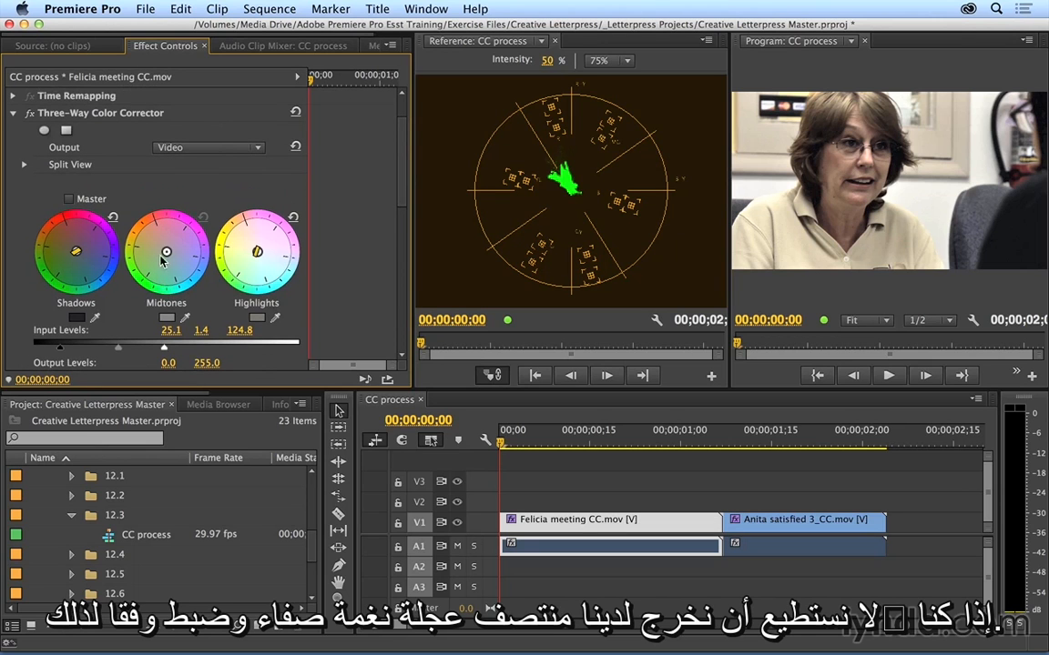
mouse_move(150, 230)
left_mouse_down()
mouse_move(141, 218)
mouse_move(143, 232)
mouse_move(162, 224)
mouse_move(146, 223)
mouse_move(153, 234)
left_mouse_up()
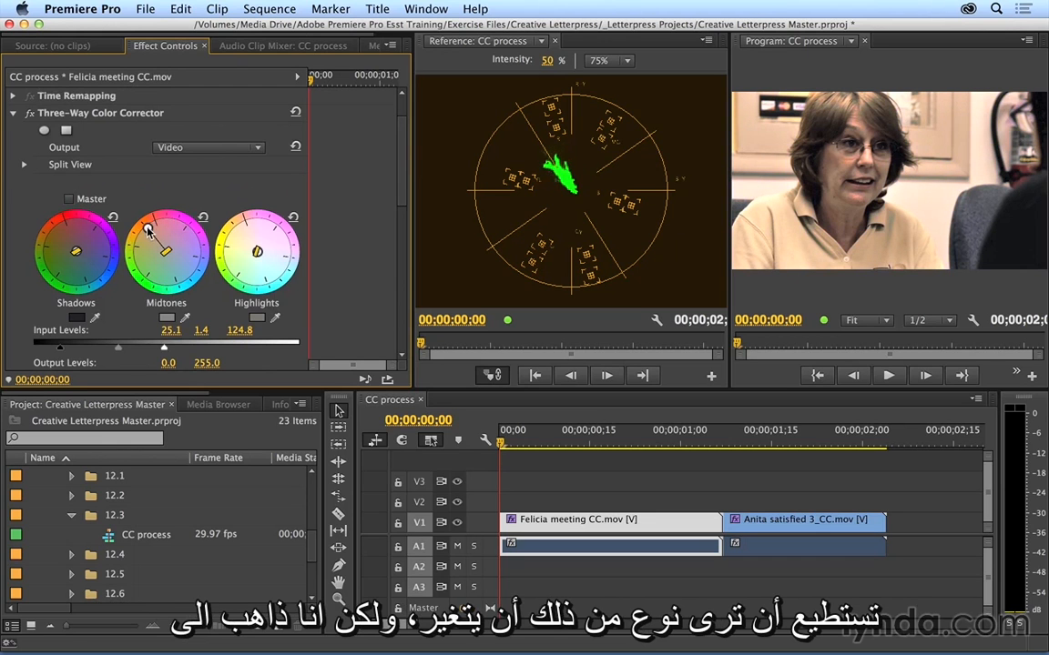
left_click(202, 217)
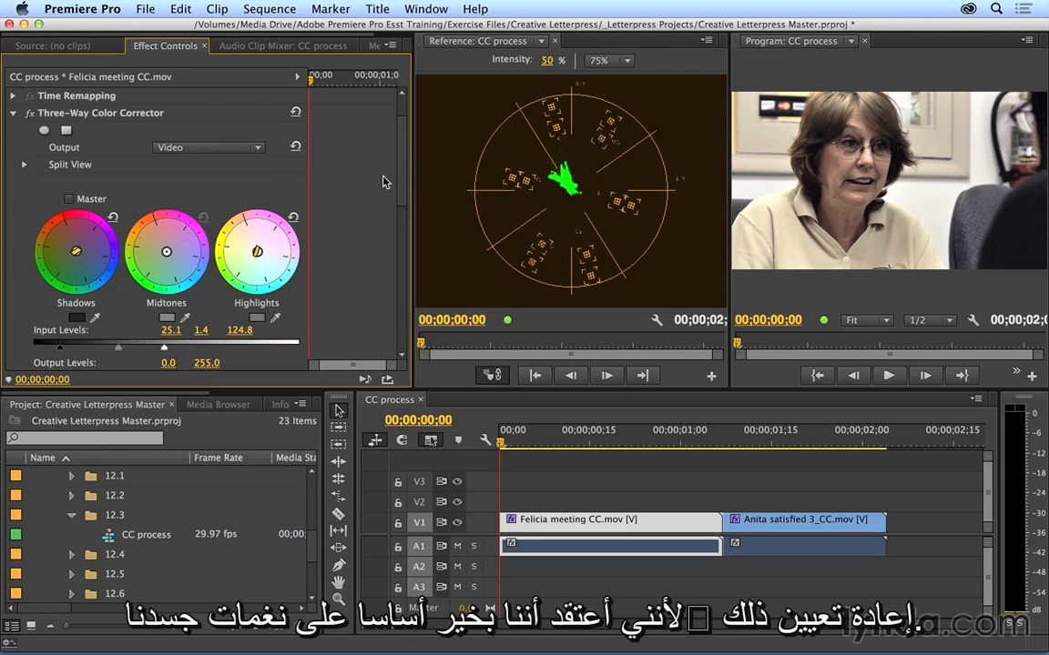
- Set the first clip's Master Saturation to 200, Shadow Saturation to 160 and Midtone Saturation to 129
scroll(363, 182, "down", 10)
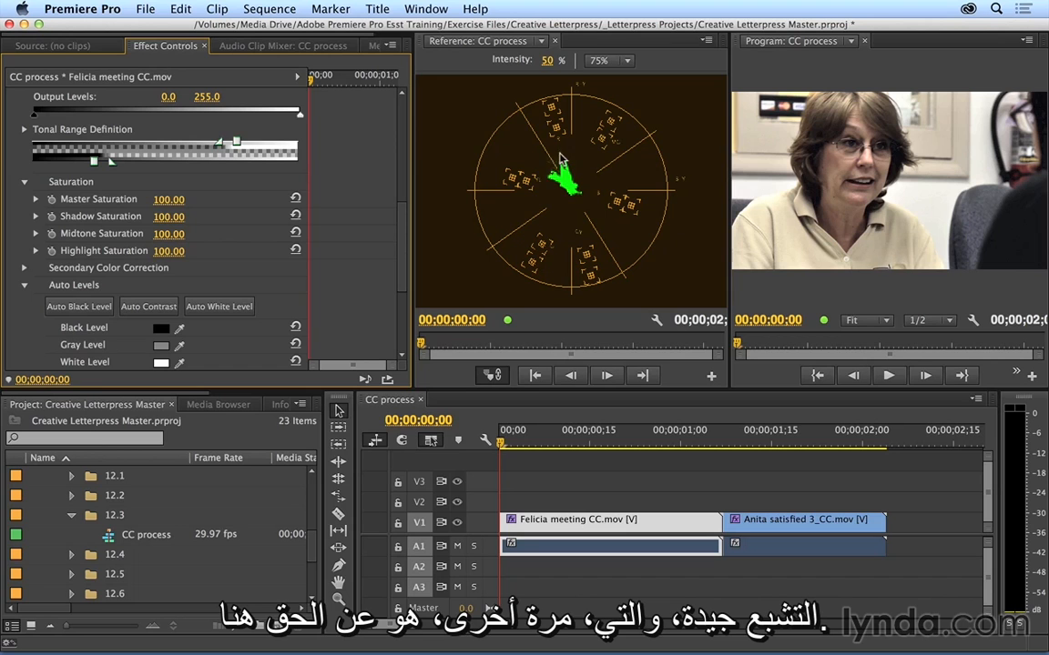
left_click_drag(160, 200, 251, 199)
mouse_move(162, 217)
left_mouse_down()
mouse_move(216, 217)
mouse_move(170, 233)
mouse_move(182, 233)
left_mouse_up()
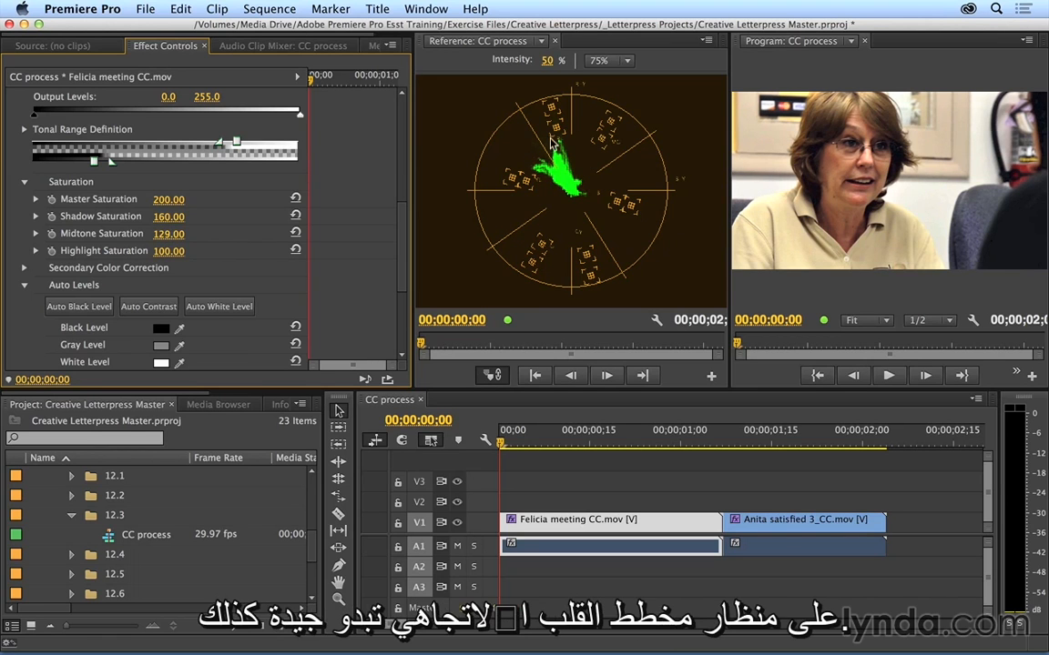
- Toggle the first clip's Three-Way Color Corrector off and on to compare the finished correction with the original
scroll(355, 99, "up", 10)
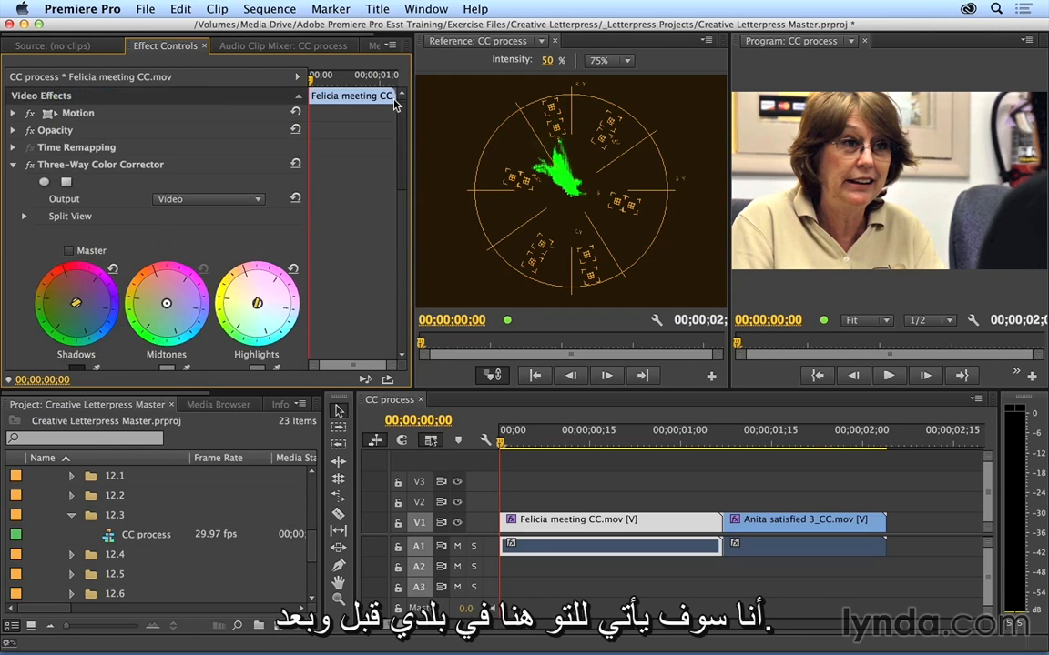
left_click(28, 167)
left_click(28, 166)
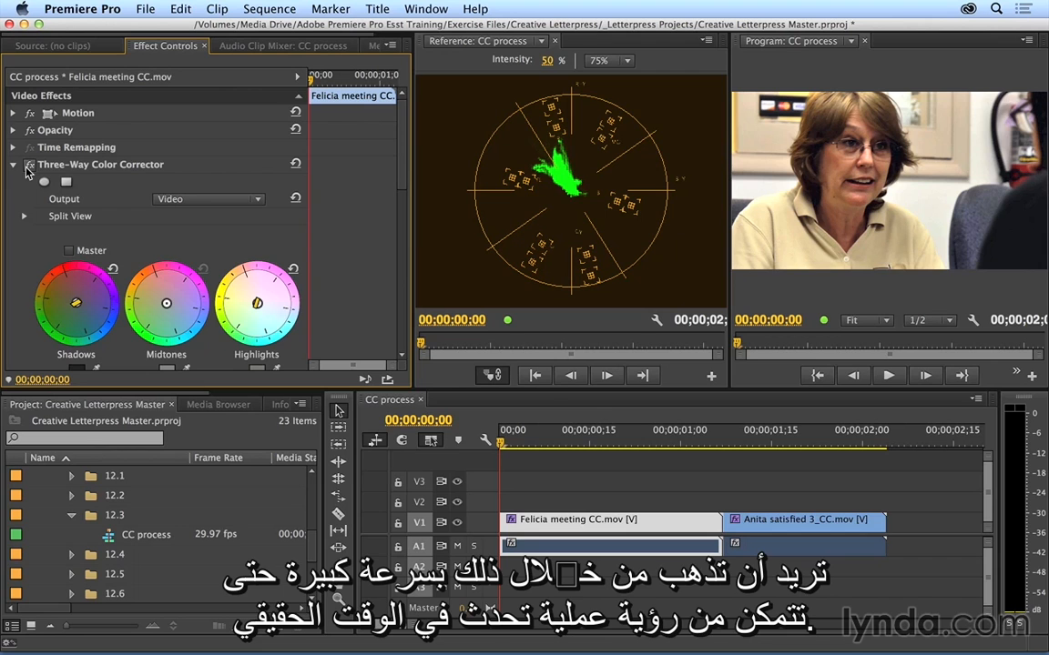
- Select the second clip with the playhead at 00;00;01;10, and switch the reference monitor to YC Waveform without chroma
left_click(755, 526)
left_click(740, 445)
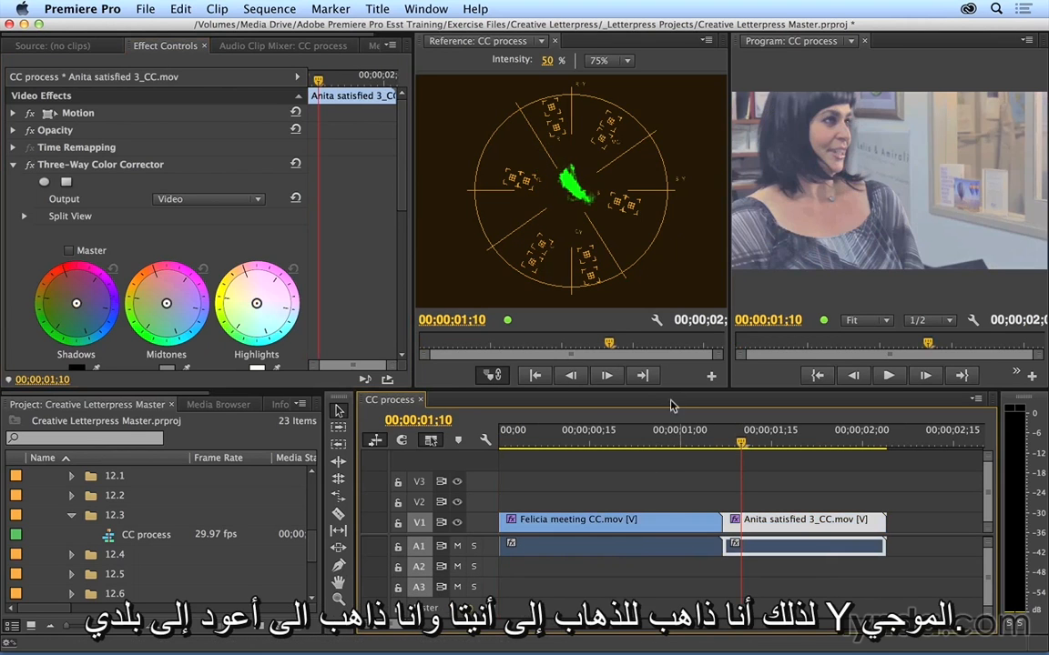
left_click(709, 41)
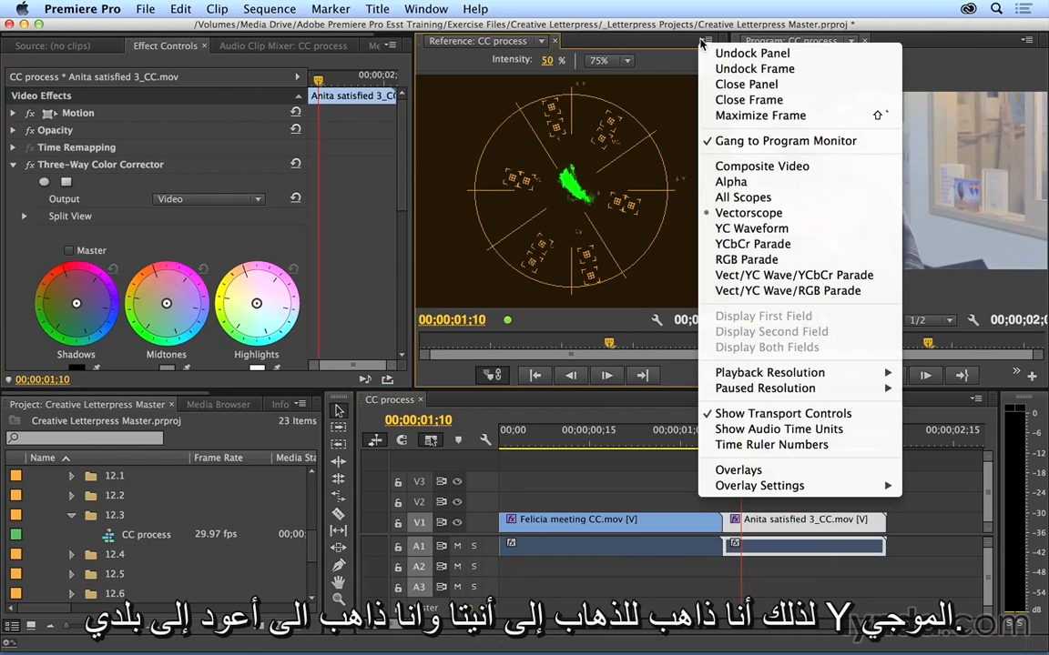
left_click(728, 230)
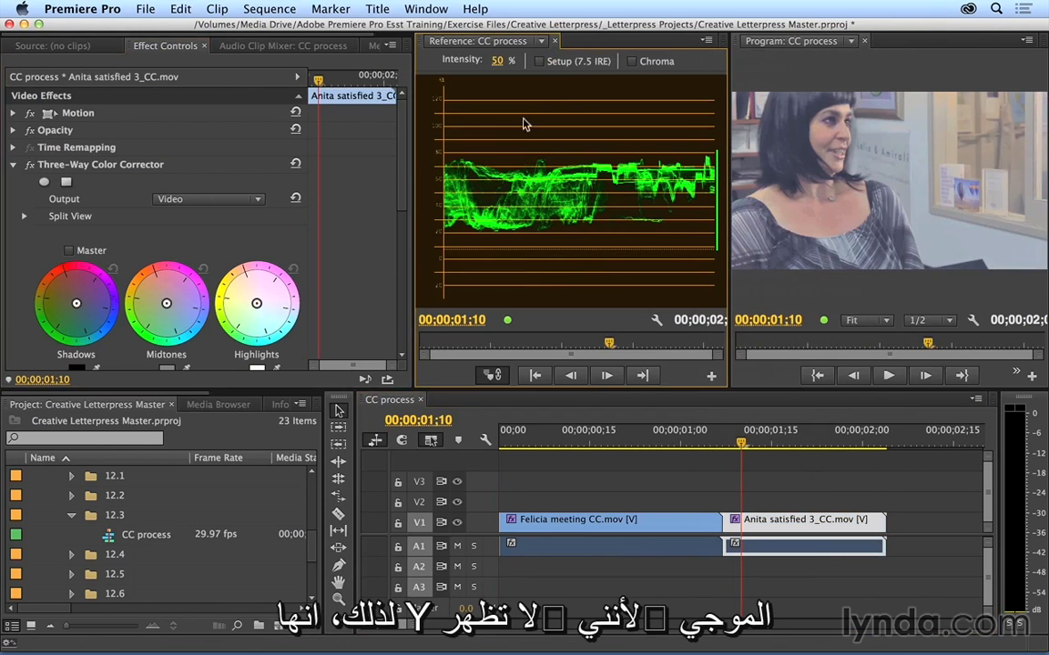
left_click(635, 63)
left_click(634, 63)
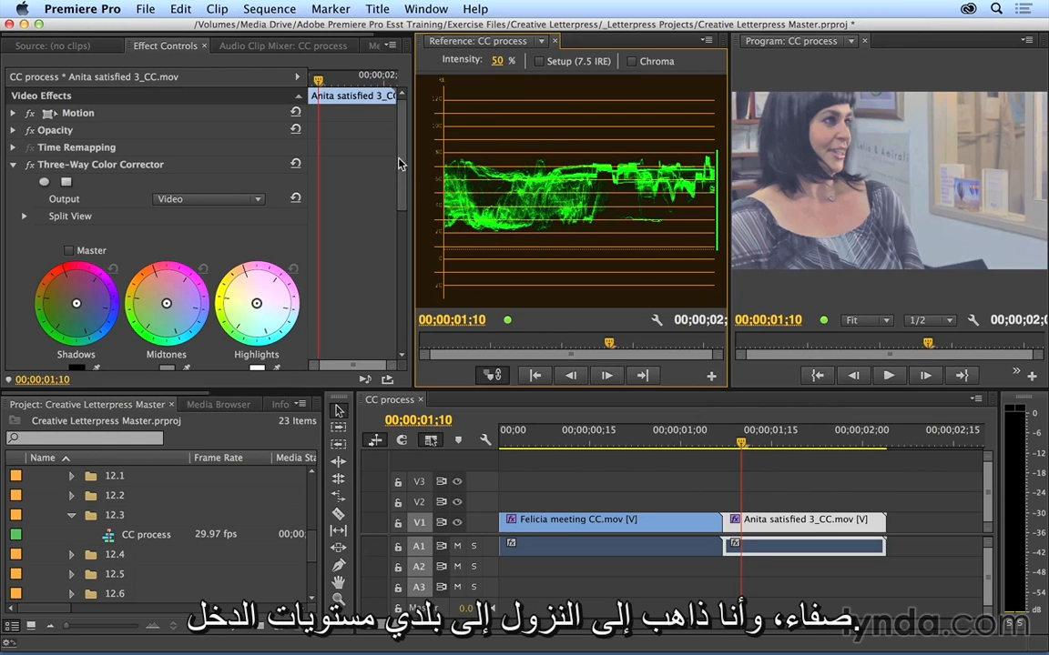
- Set the second clip's input levels to about 52.6 for black, 0.7 for midtones and 190.7 for white
left_click_drag(401, 164, 406, 239)
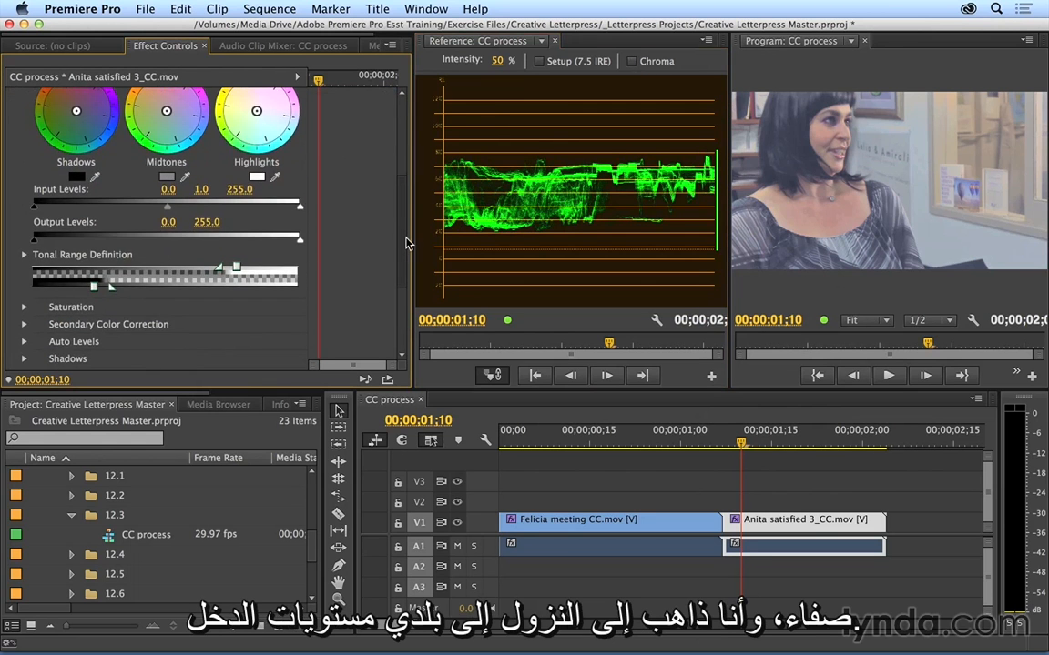
left_click_drag(35, 208, 86, 209)
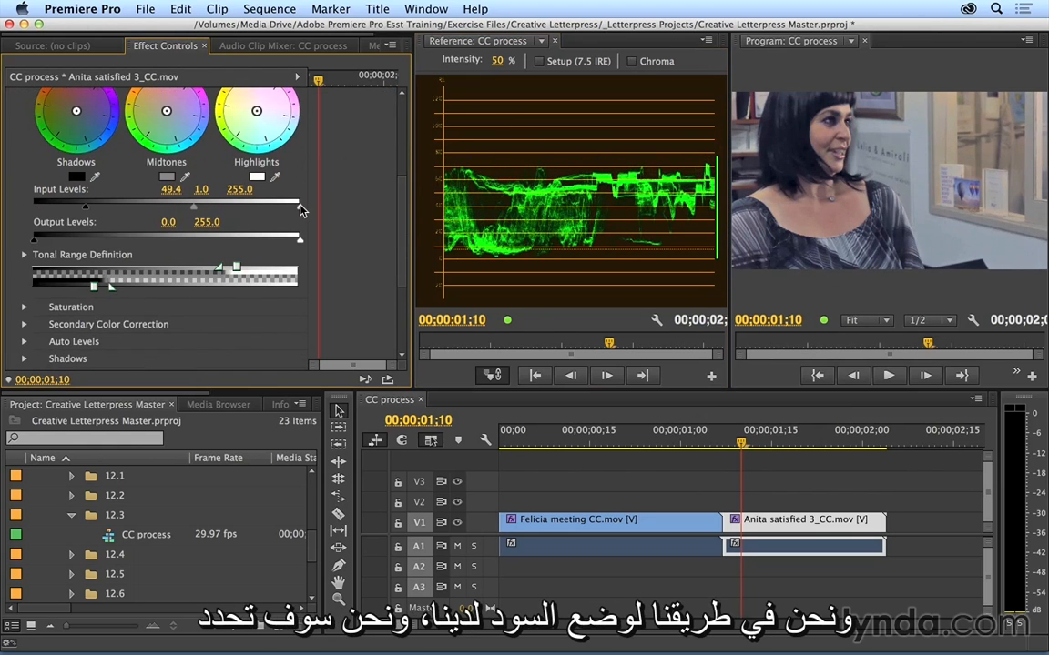
left_click_drag(302, 210, 234, 208)
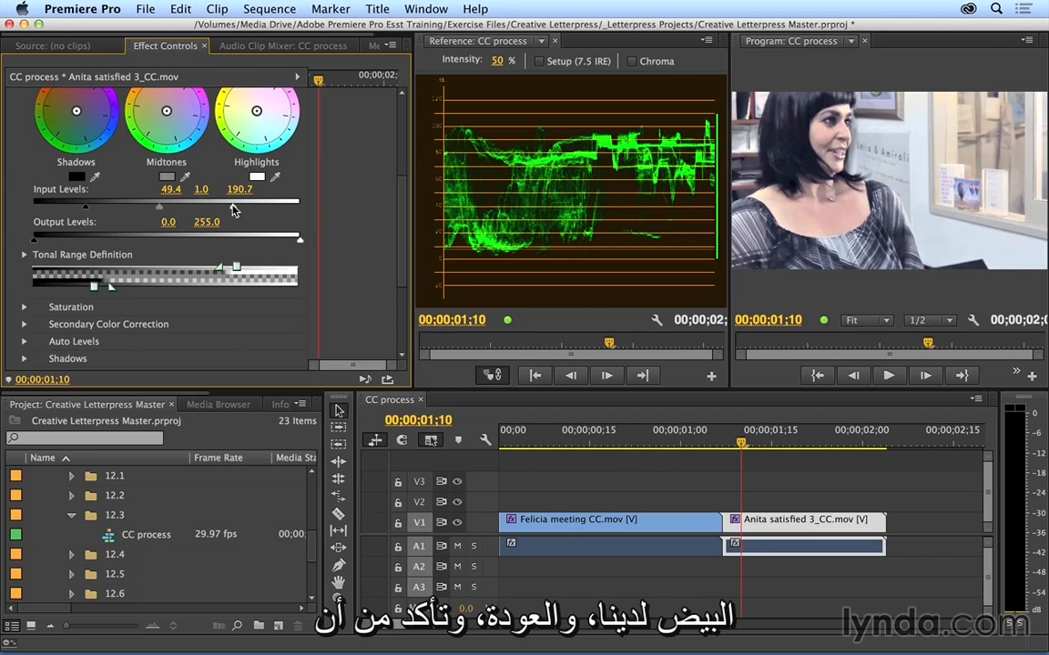
left_click_drag(84, 210, 87, 211)
left_click_drag(160, 209, 155, 213)
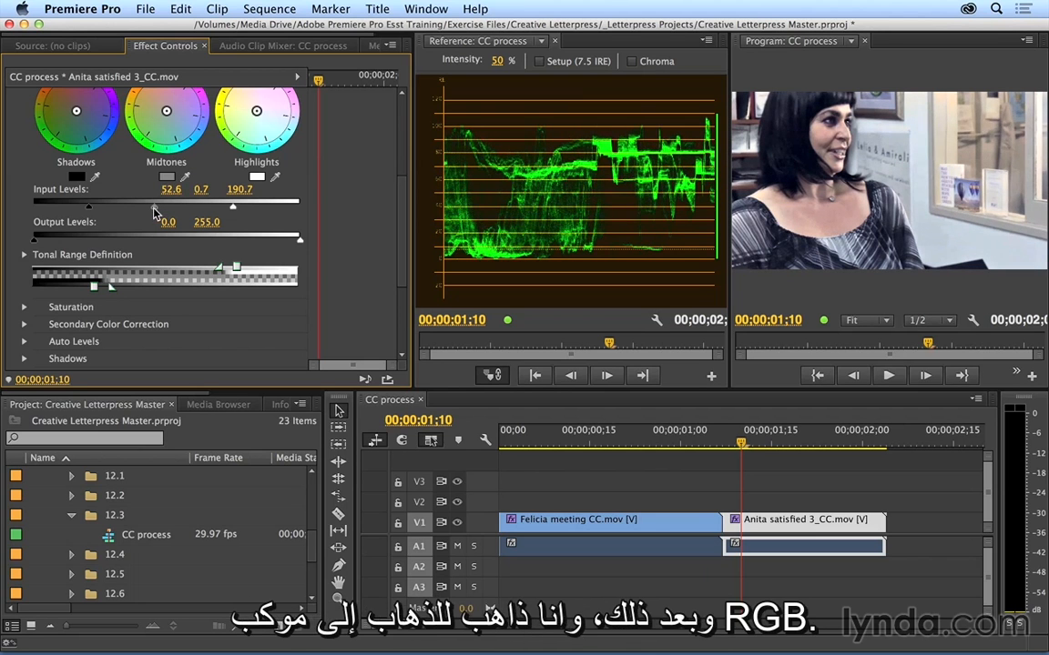
- Switch the reference monitor to RGB Parade, and sample the woman's dark hair for Shadows and the bright wall for Highlights
left_click(707, 40)
left_click(738, 260)
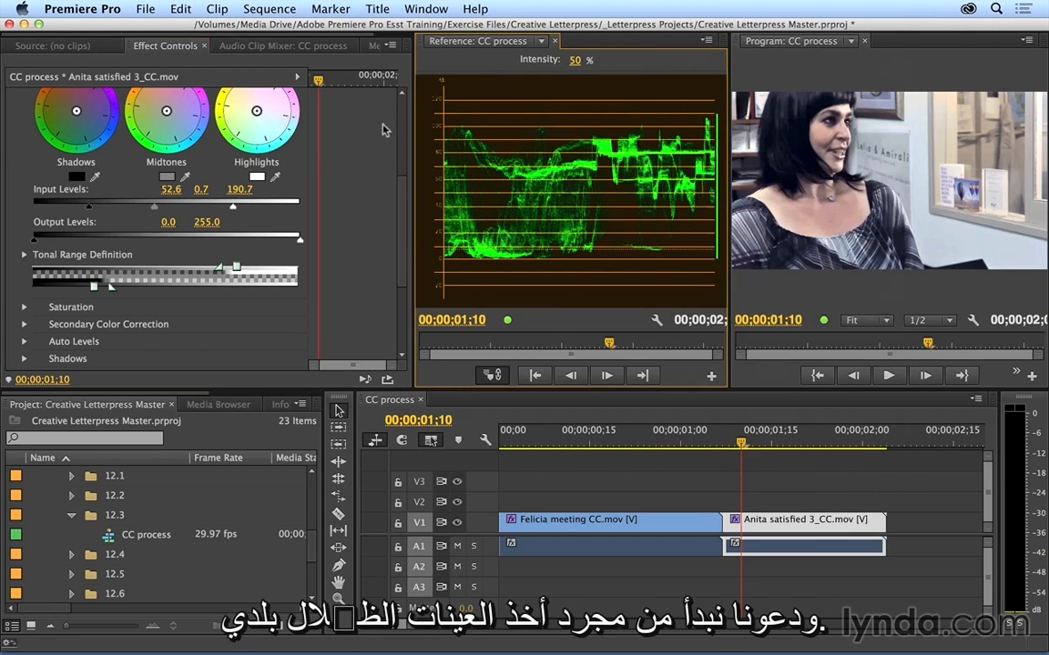
scroll(397, 240, "up", 3)
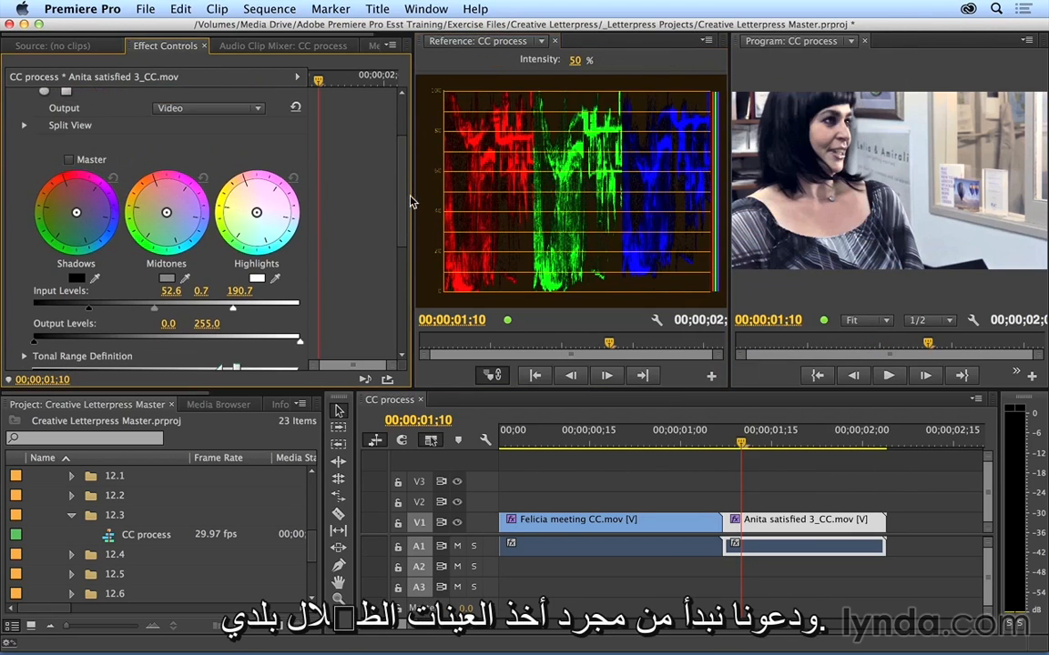
left_click(94, 278)
left_click(800, 139)
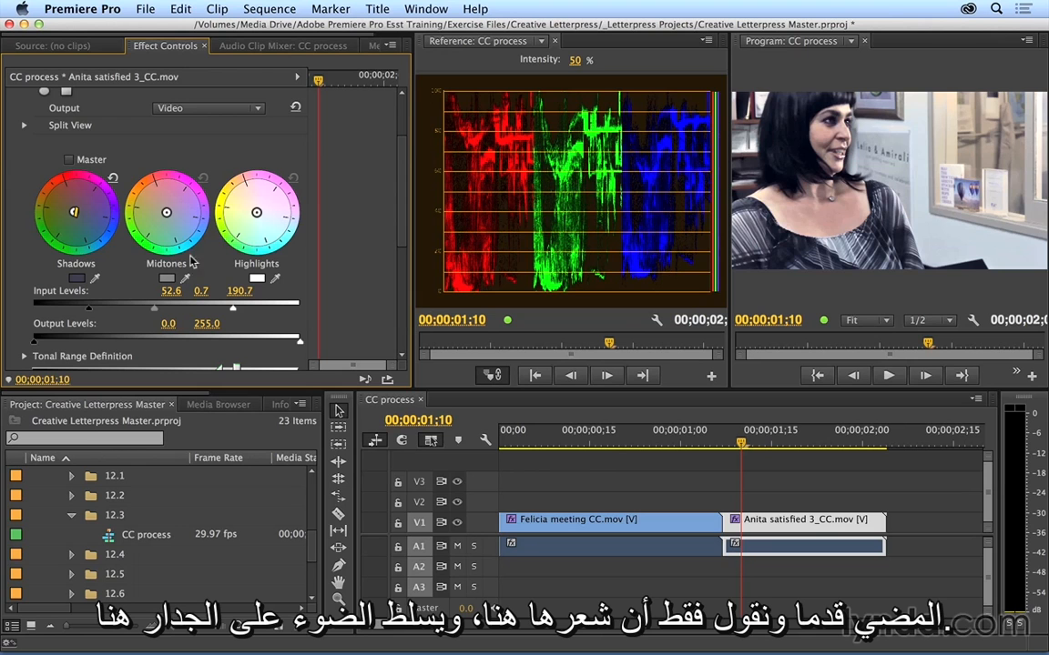
left_click(275, 277)
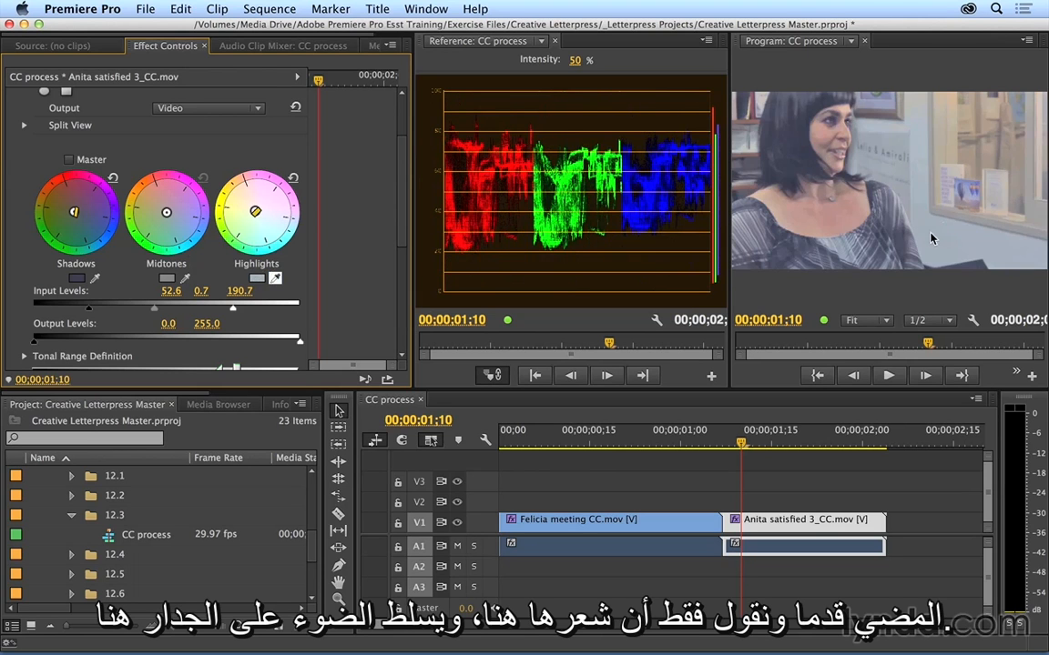
left_click(835, 209)
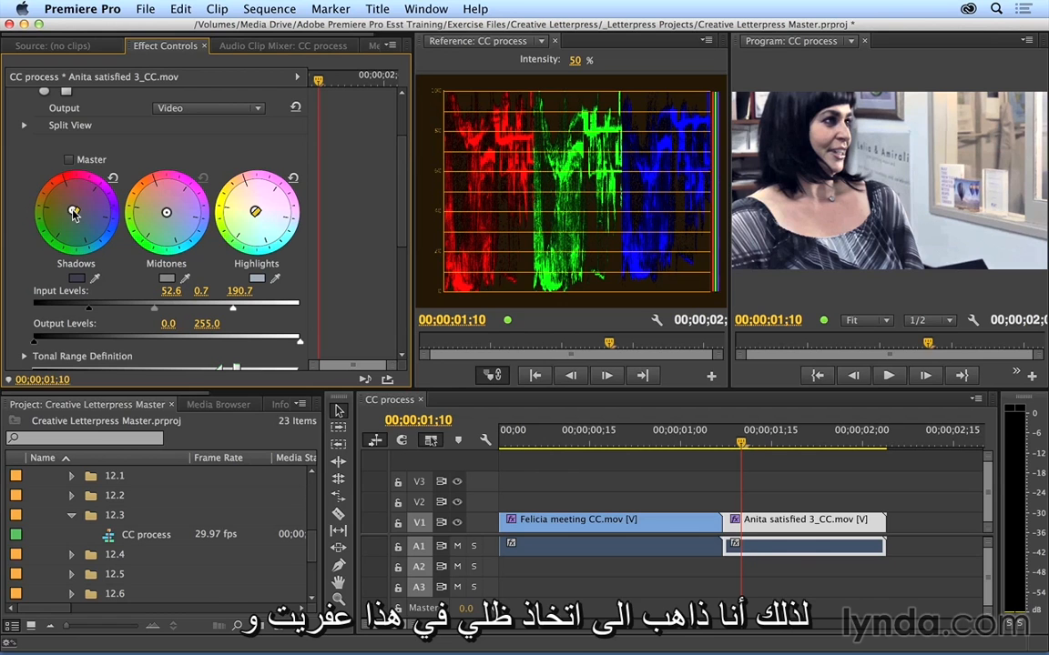
- Nudge the second clip's Shadows wheel slightly toward red to line up the bottoms of the three color channels
left_click_drag(74, 213, 71, 182)
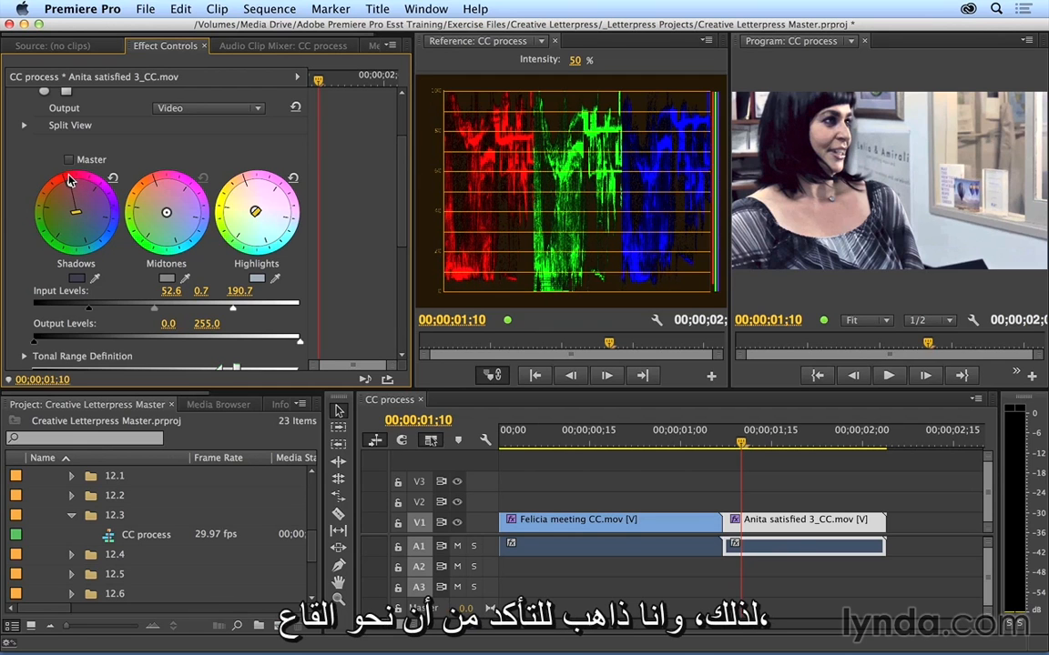
left_click_drag(69, 168, 73, 208)
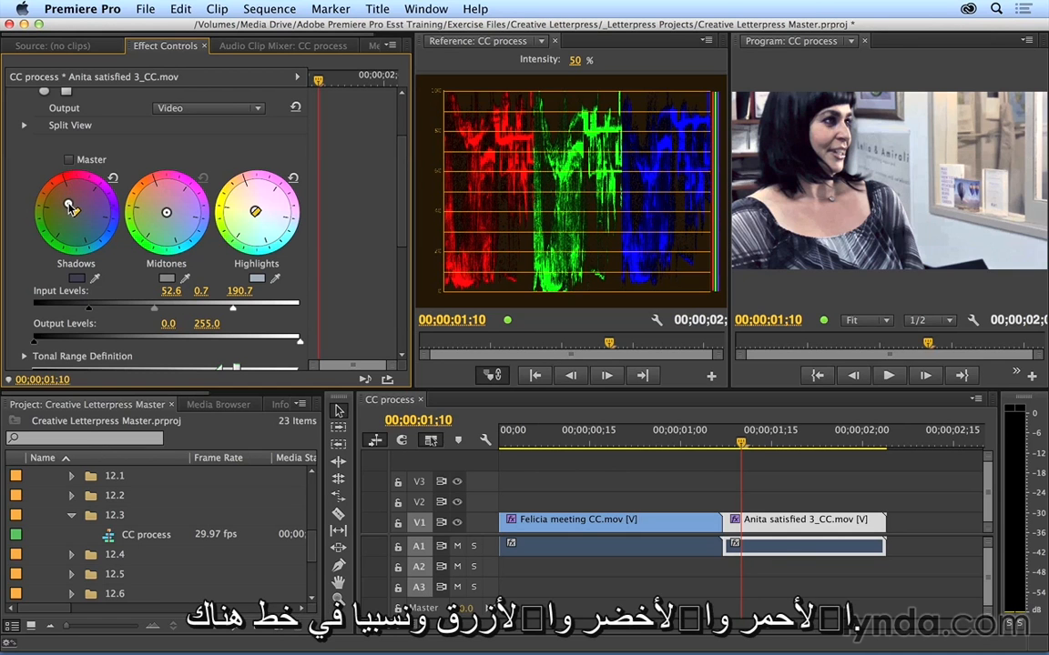
- Switch the reference monitor to the Vectorscope, and shift the second clip's Midtones wheel toward orange-red to warm the skin tones
scroll(71, 219, "up", 1)
left_click(708, 41)
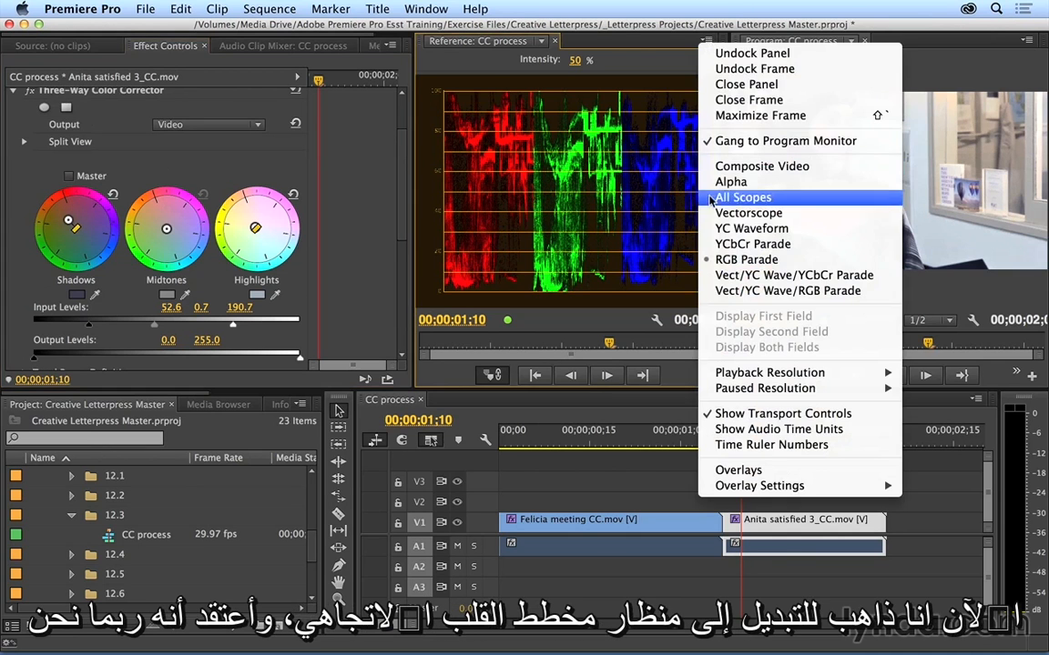
left_click(748, 214)
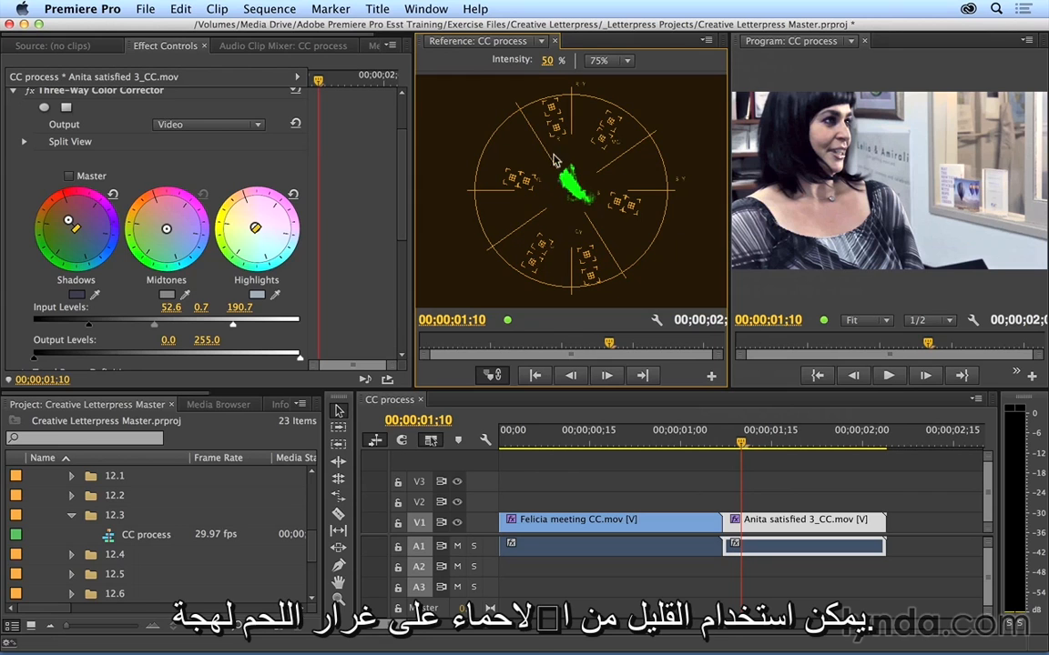
mouse_move(165, 231)
left_mouse_down()
mouse_move(130, 191)
mouse_move(149, 218)
left_mouse_up()
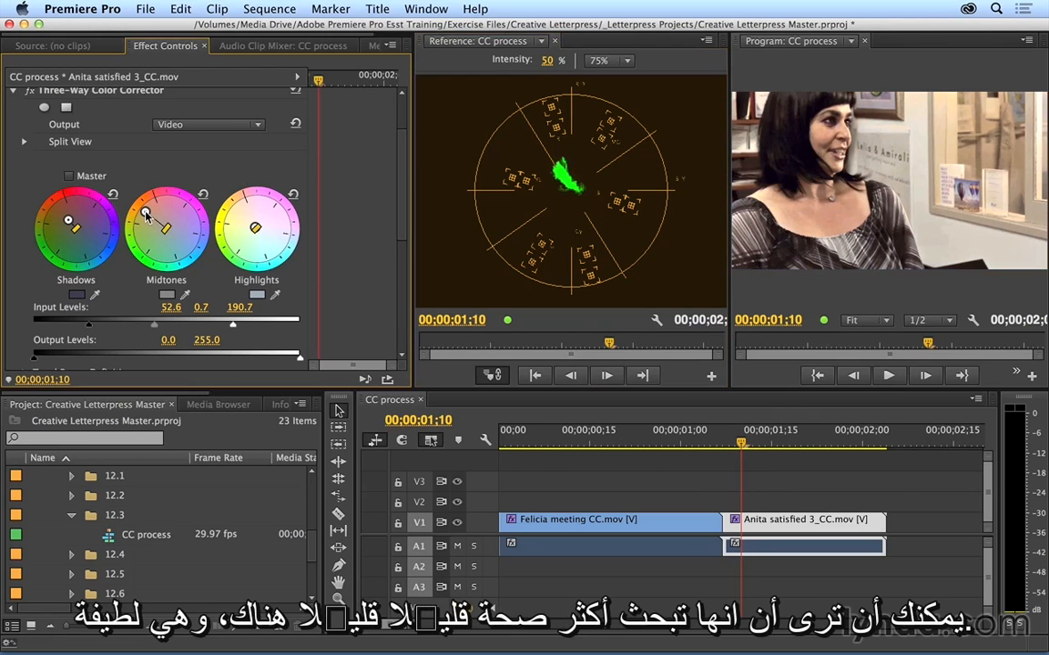
scroll(359, 204, "down", 5)
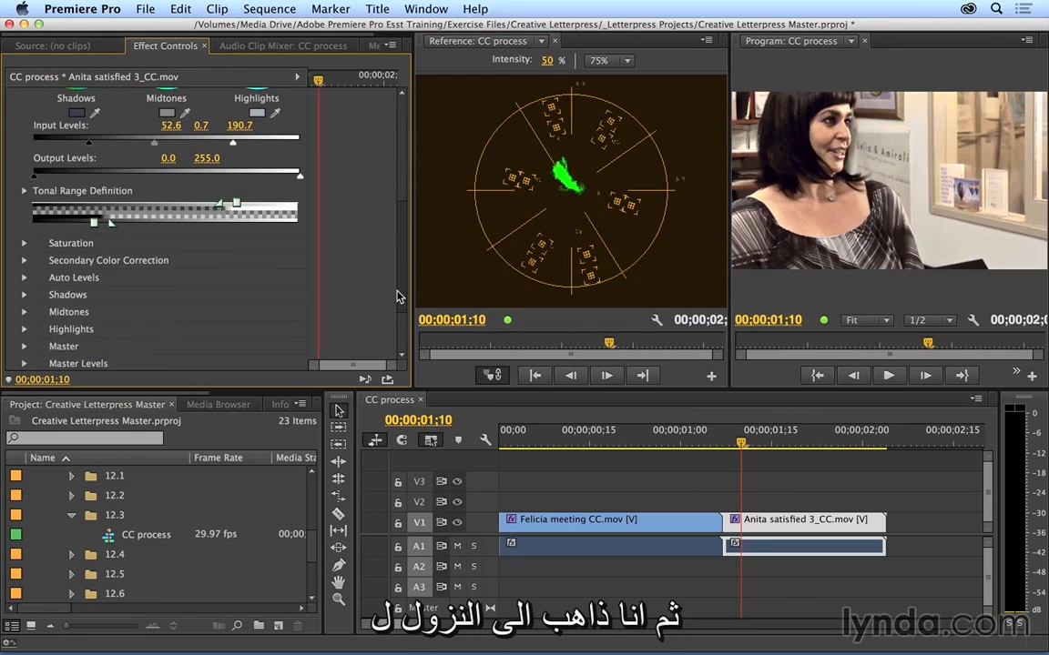
- Raise the second clip's saturation to 182 for Master, 123 for Shadows and 152 for Midtones
scroll(398, 294, "down", 1)
left_click(25, 235)
left_click_drag(160, 252, 224, 252)
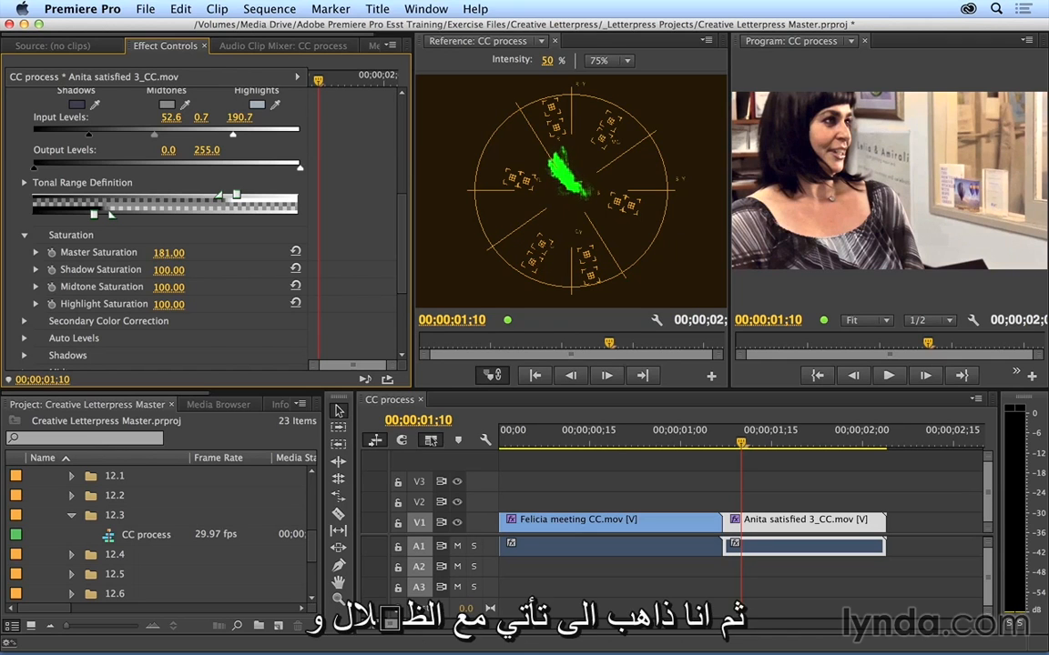
left_click_drag(153, 274, 204, 287)
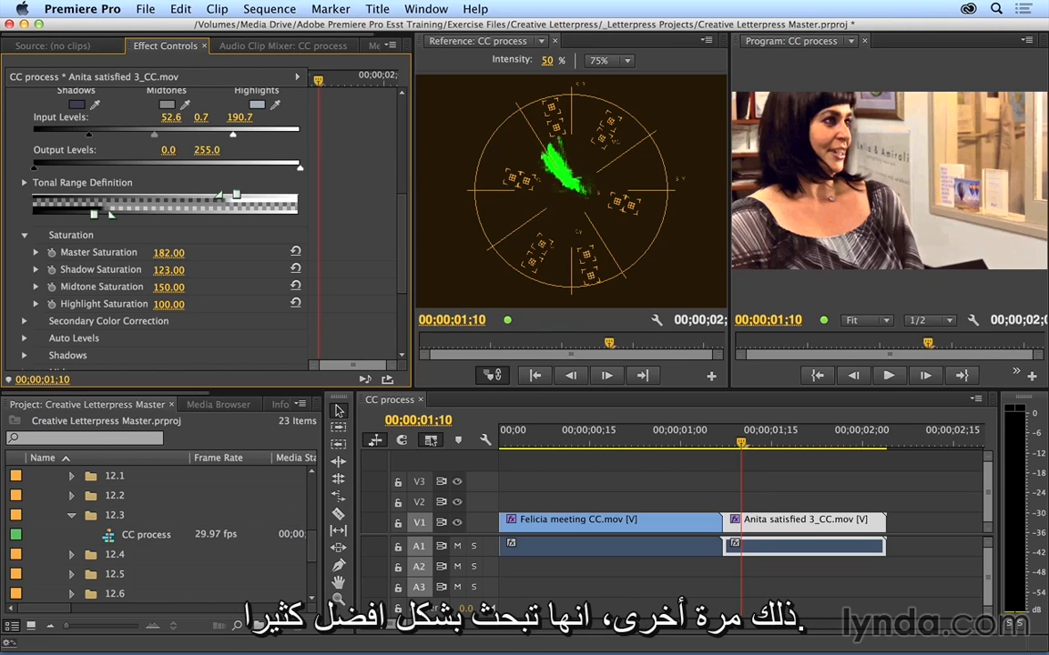
left_click_drag(204, 286, 206, 287)
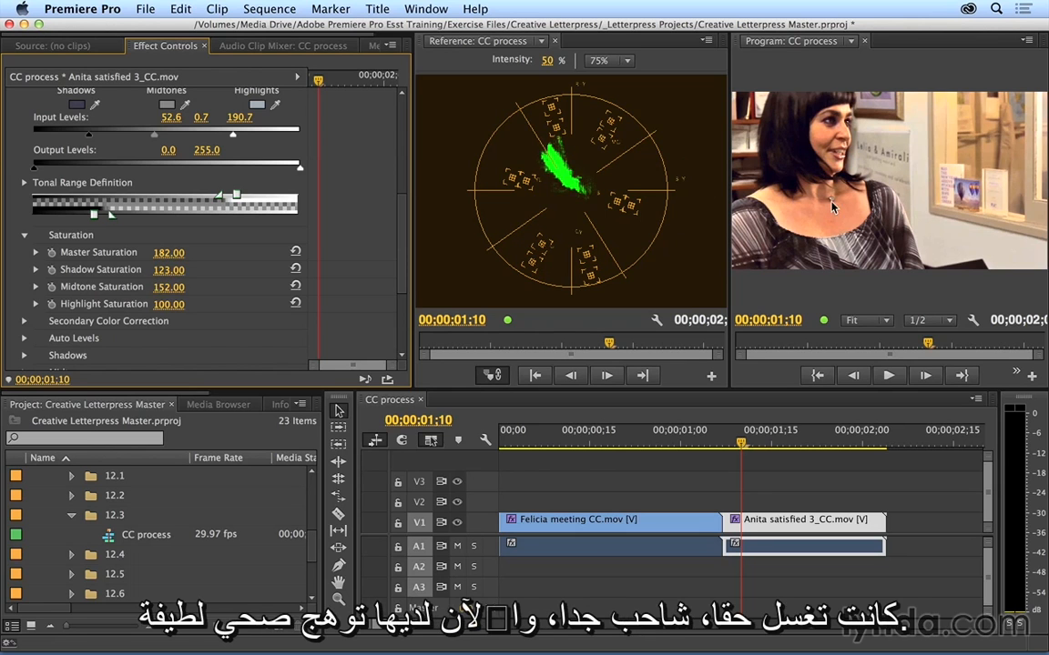
- Turn the Three-Way Color Corrector off and back on to compare the second clip before and after correction
left_click_drag(403, 251, 406, 142)
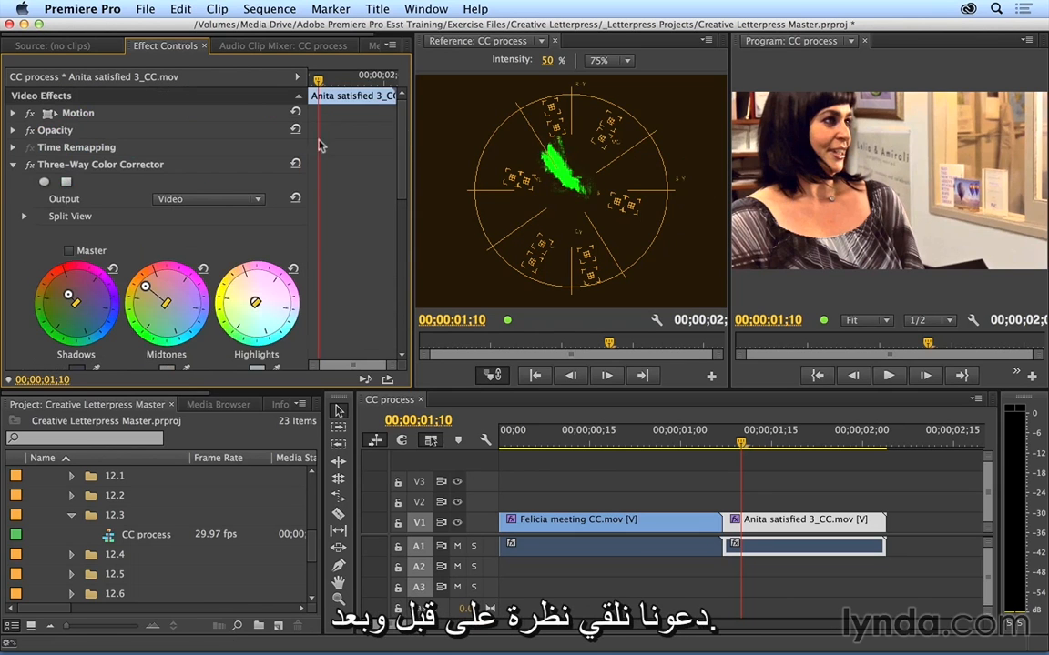
left_click(29, 165)
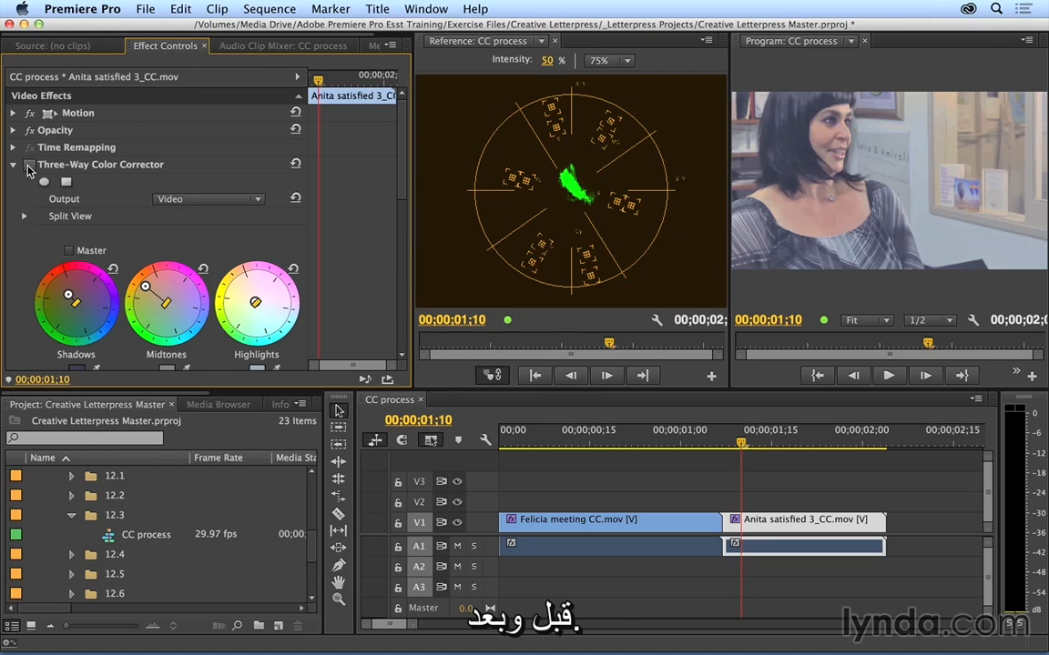
left_click(30, 164)
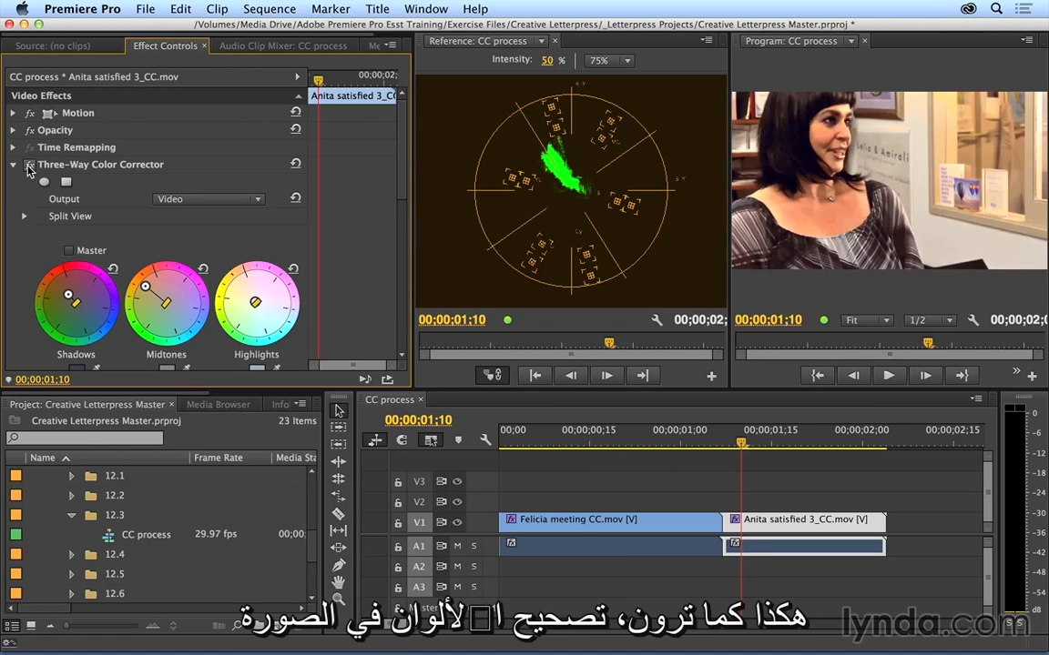